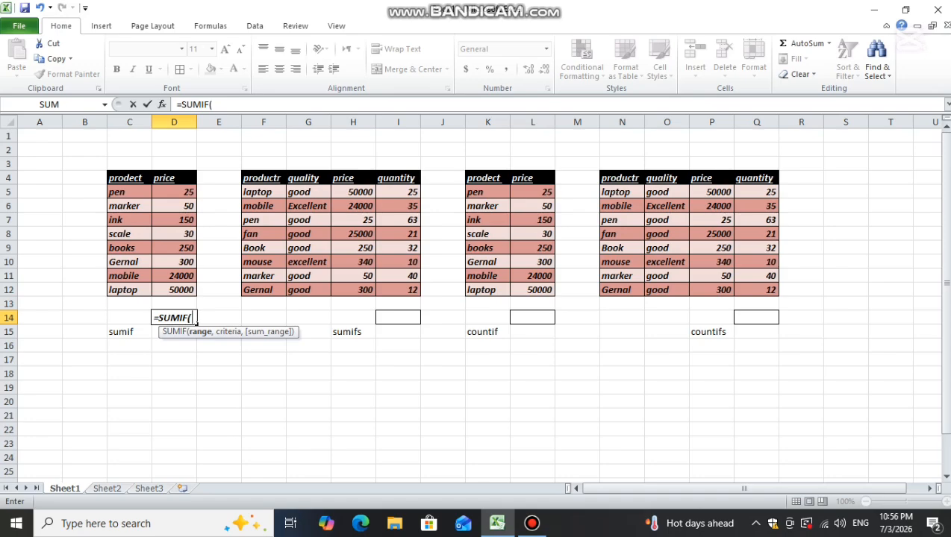
# - Complete the SUMIF formula in D14 with range C4:D12, criteria cell C14 and sum range D4:D12
pyautogui.moveTo(123, 179); pyautogui.dragTo(193, 293)
pyautogui.write(',')
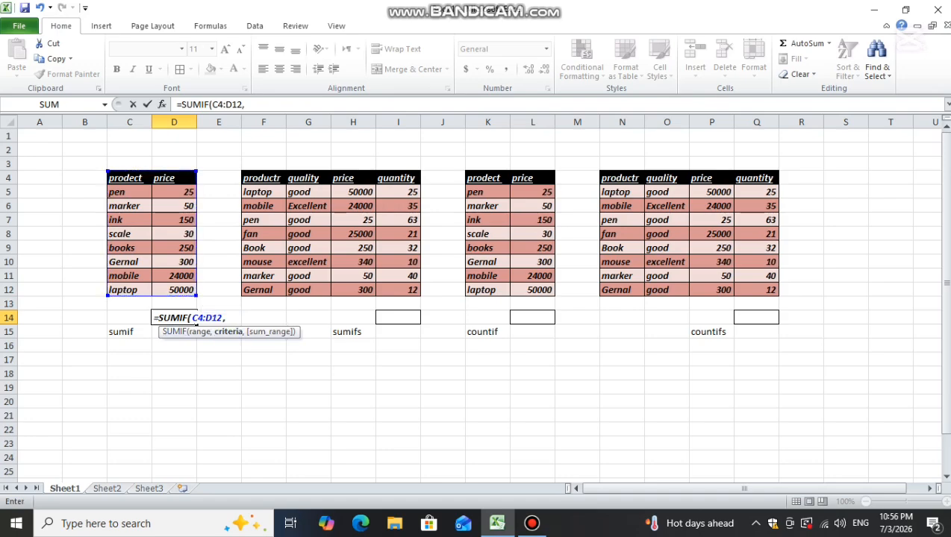
pyautogui.press('Left')
pyautogui.write(',')
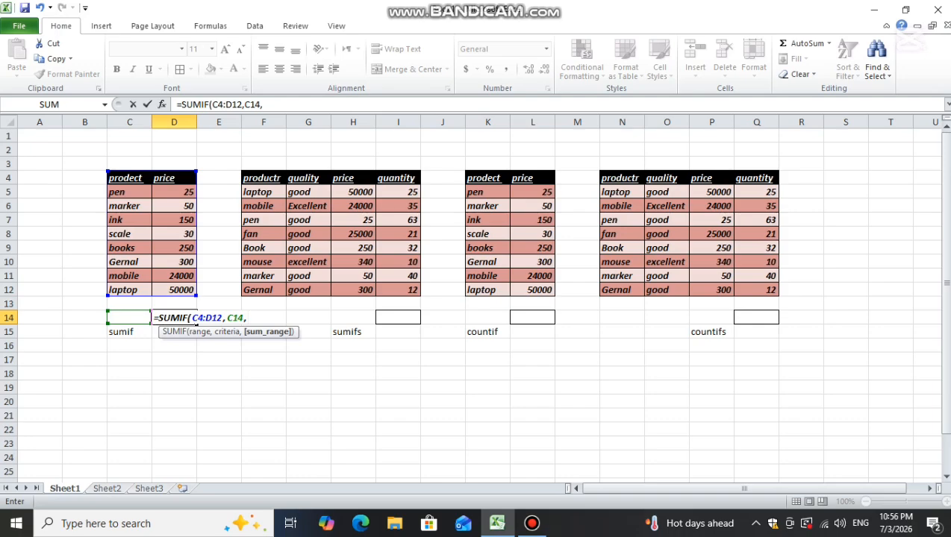
pyautogui.click(174, 179)
pyautogui.moveTo(174, 178); pyautogui.dragTo(179, 291)
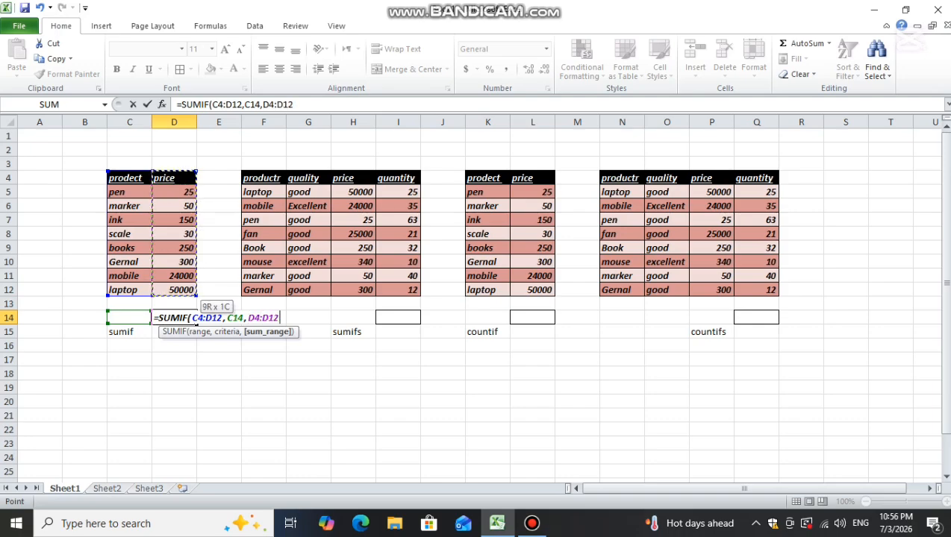
pyautogui.press('Return')
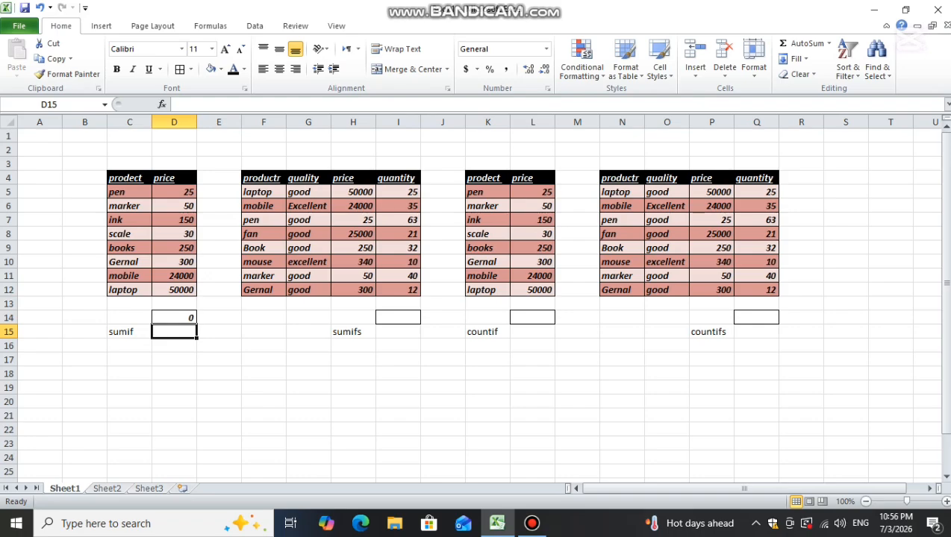
# - Enter "ink" in C14 as the lookup product for the SUMIF formula
pyautogui.click(129, 318)
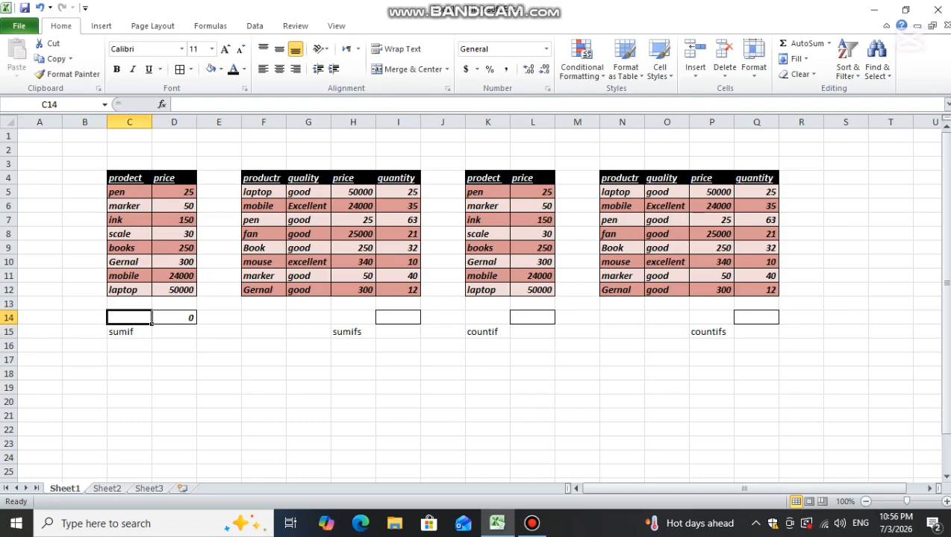
pyautogui.write('i')
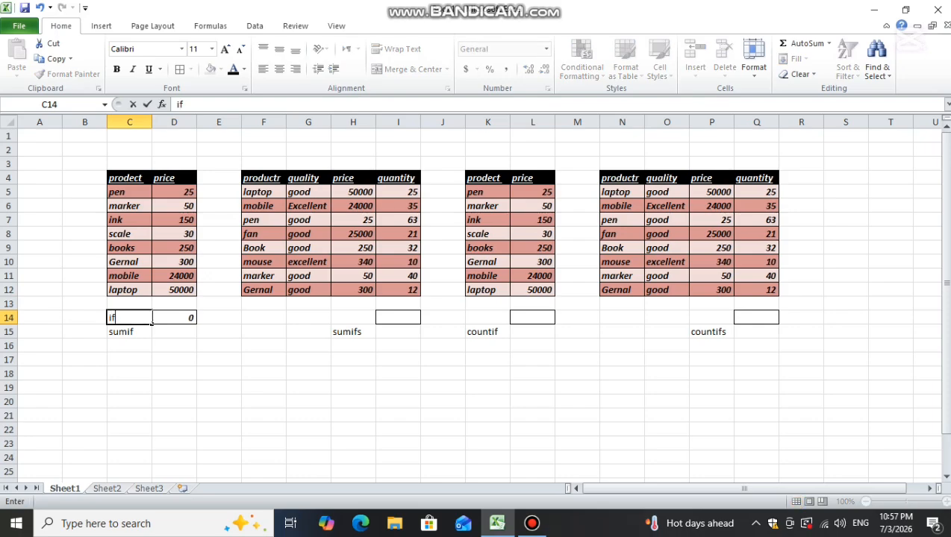
pyautogui.write('nk')
pyautogui.press('Return')
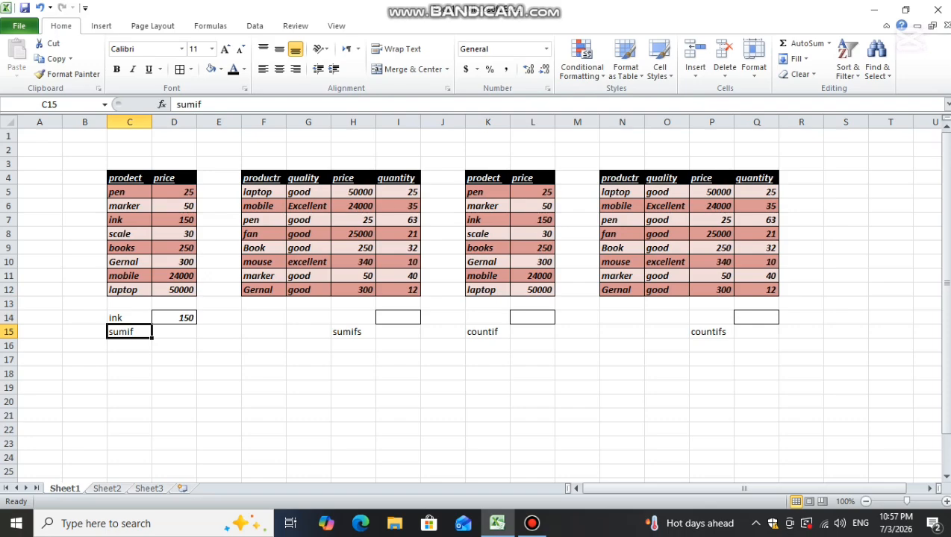
# - Replace the SUMIF lookup product in C14 with "scale"
pyautogui.click(129, 318)
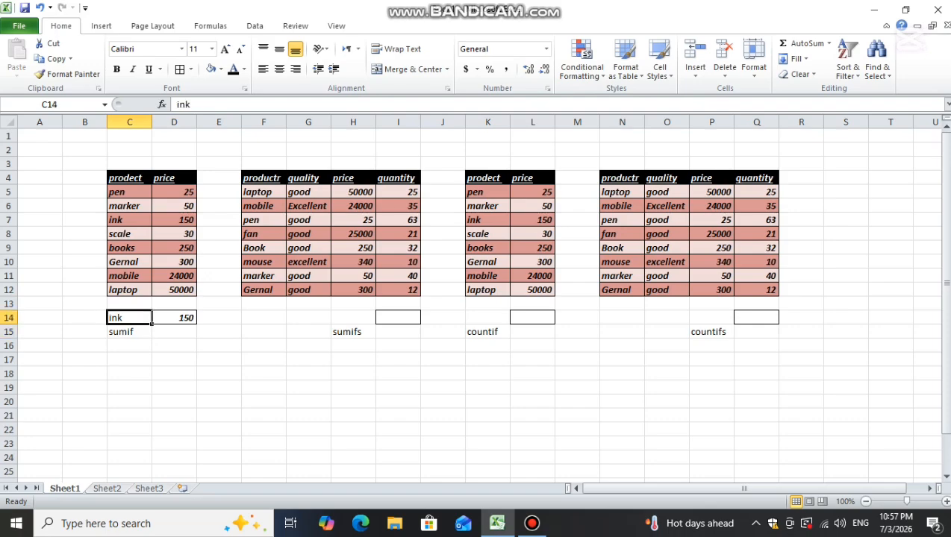
pyautogui.press('BackSpace')
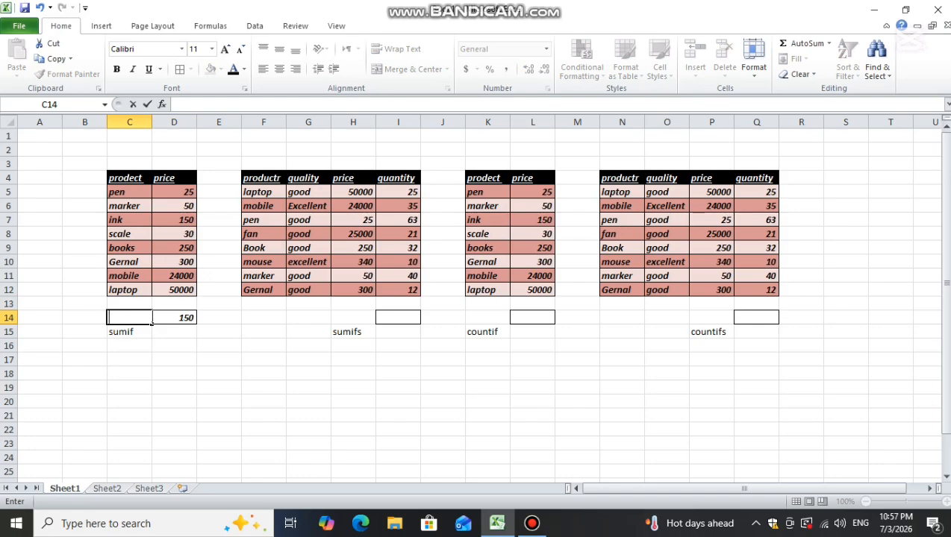
pyautogui.write('scal')
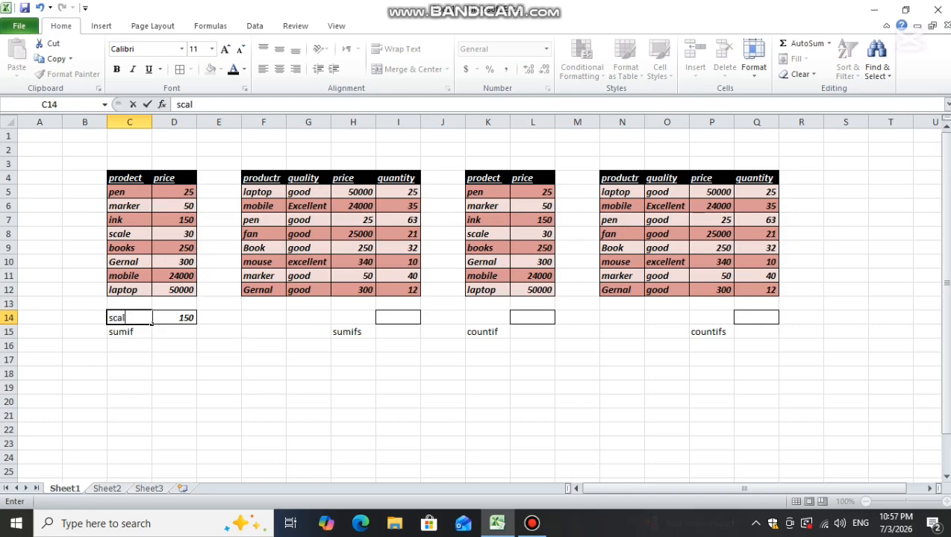
pyautogui.write('e')
pyautogui.press('Return')
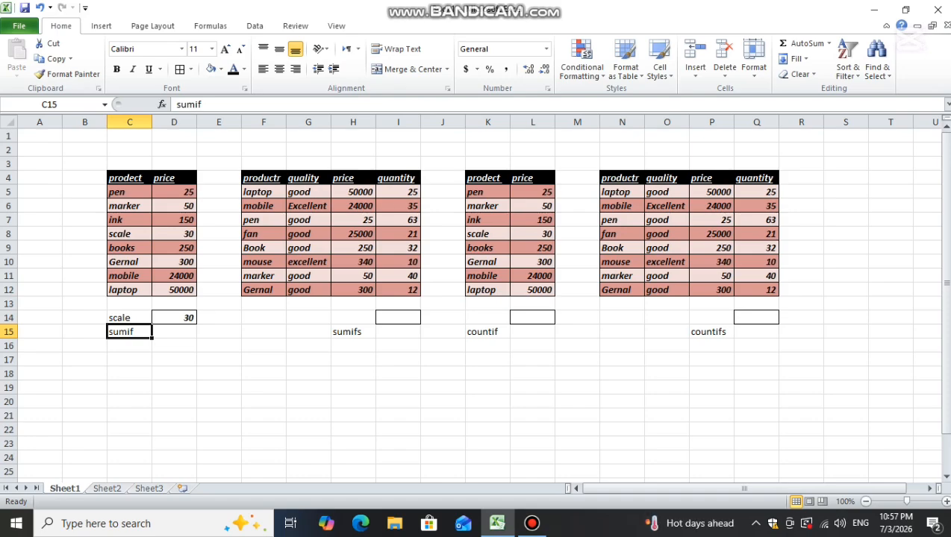
# - Change the SUMIF lookup product in C14 to "books"
pyautogui.click(150, 320)
pyautogui.press('BackSpace')
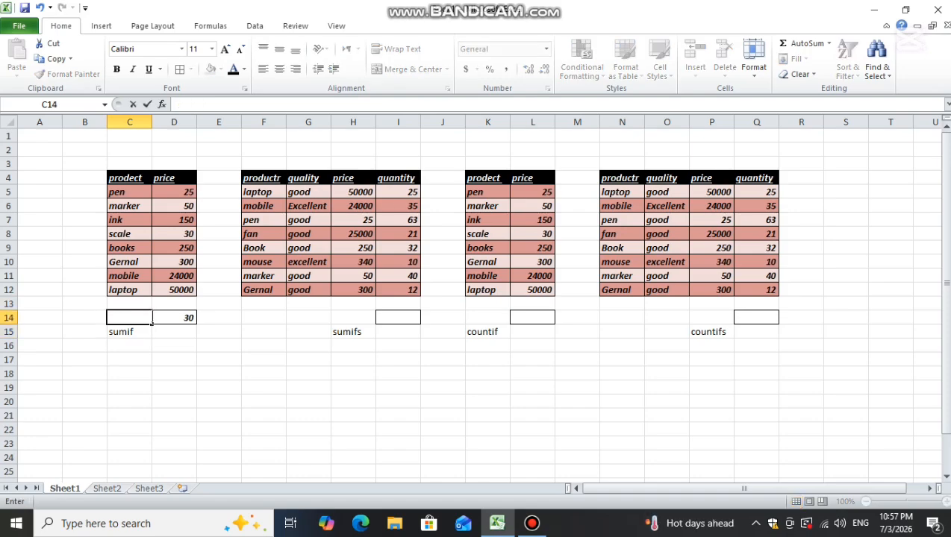
pyautogui.write('books')
pyautogui.press('Return')
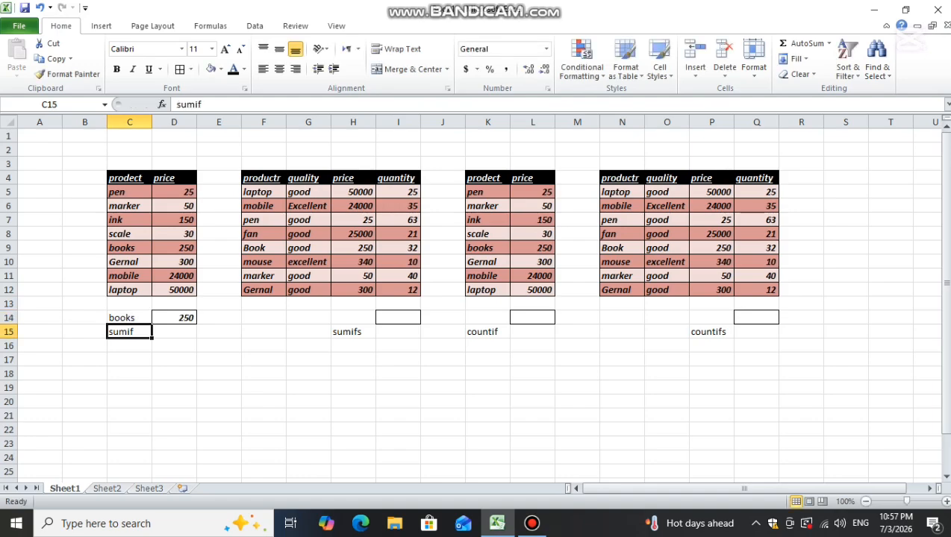
# - Start a SUMIFS formula in I14 using the quantity values I5:I12 as the sum range
pyautogui.press('Right')
pyautogui.press('Right')
pyautogui.press('Right')
pyautogui.press('Right')
pyautogui.press('Right')
pyautogui.press('Right')
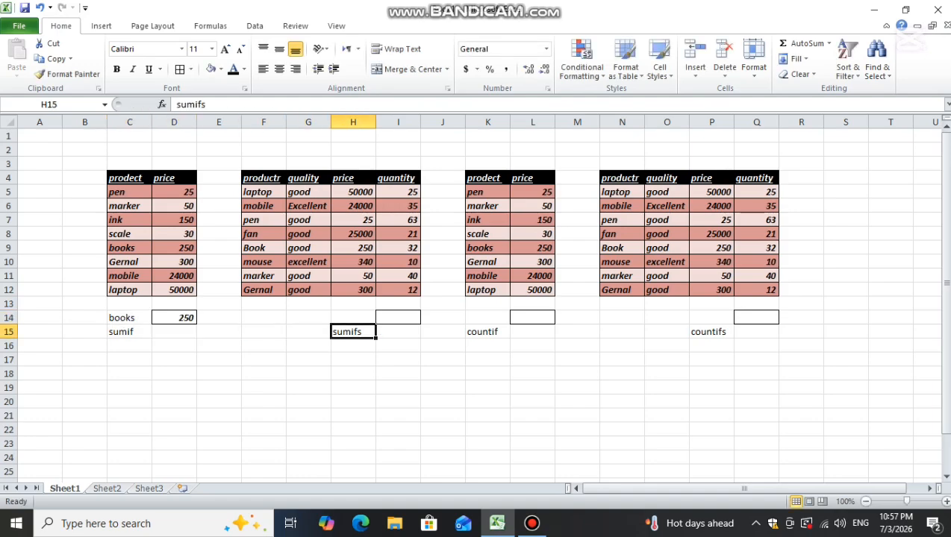
pyautogui.press('Up')
pyautogui.write('=')
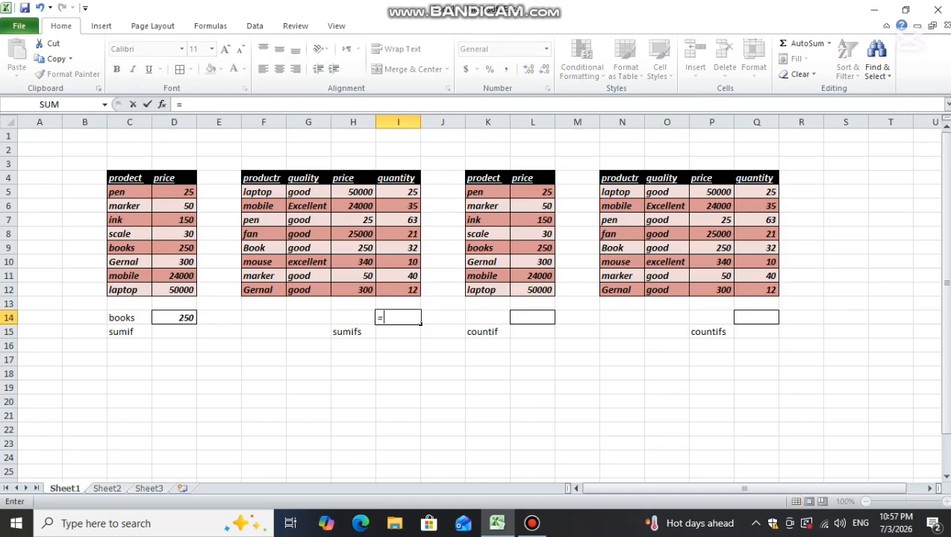
pyautogui.write('sum')
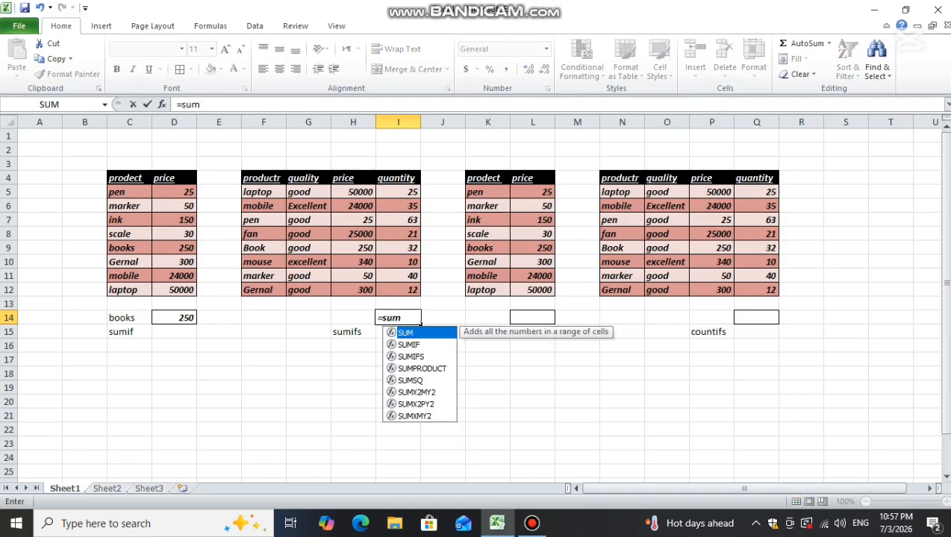
pyautogui.write('ifs')
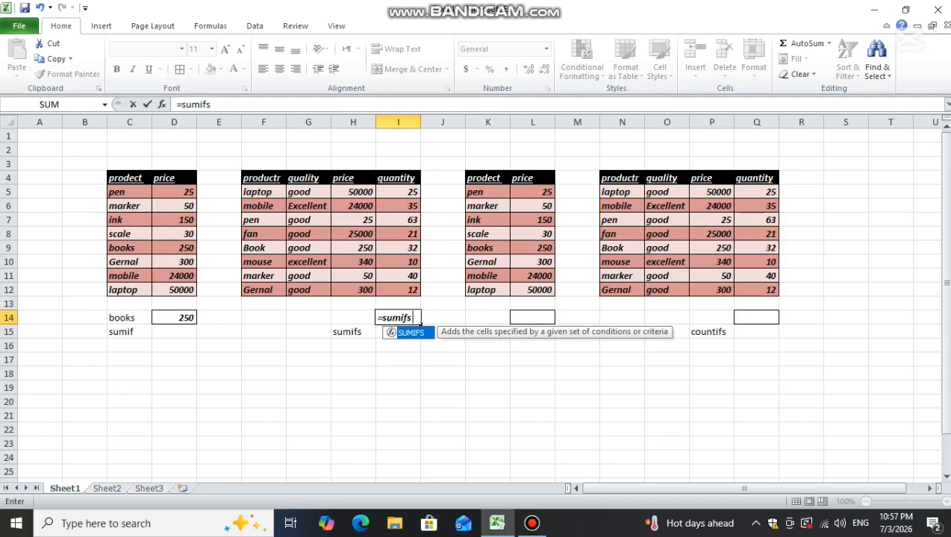
pyautogui.press('Tab')
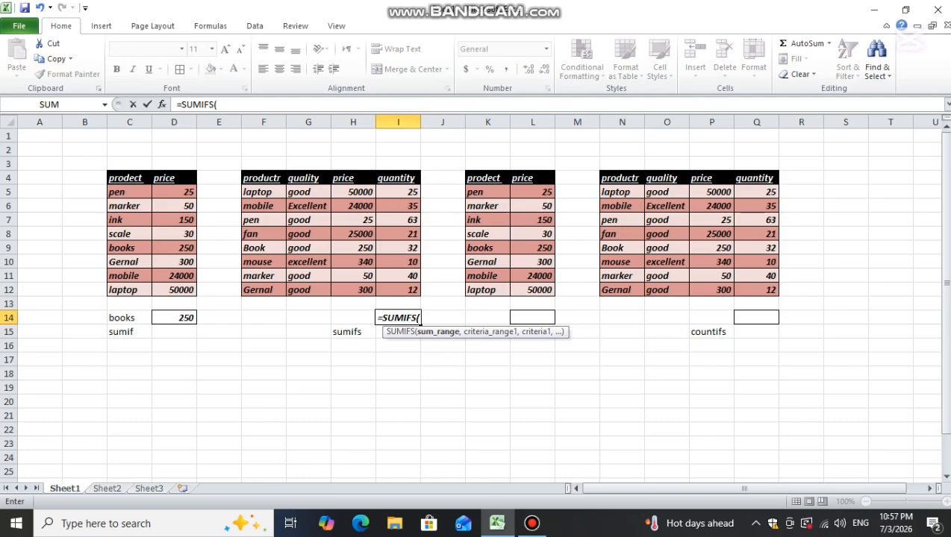
pyautogui.click(412, 193)
pyautogui.moveTo(413, 192); pyautogui.dragTo(419, 297)
pyautogui.write(',')
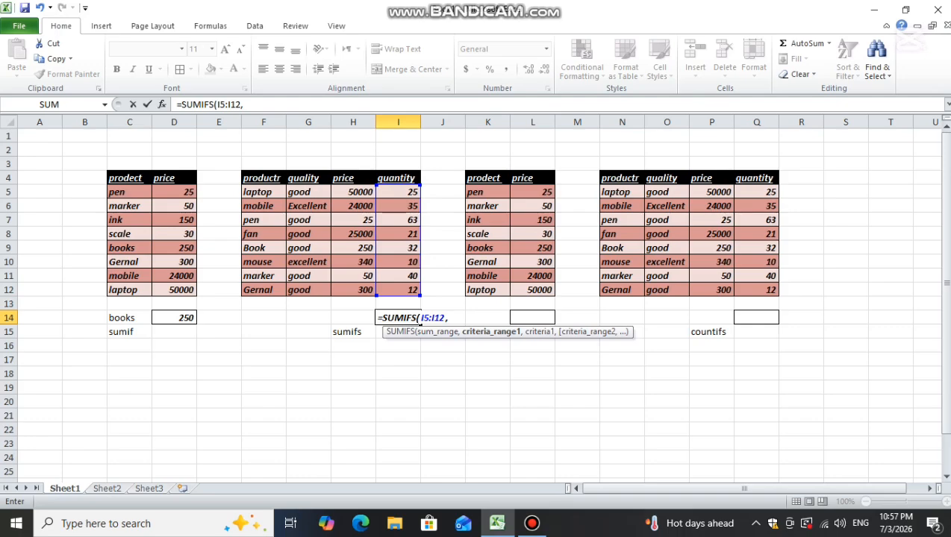
# - Add the product column F5:F12 as the first SUMIFS criteria range, with F14 as its criterion
pyautogui.click(264, 193)
pyautogui.moveTo(263, 193); pyautogui.dragTo(282, 294)
pyautogui.write(',')
pyautogui.press('Left')
pyautogui.press('Left')
pyautogui.press('Left')
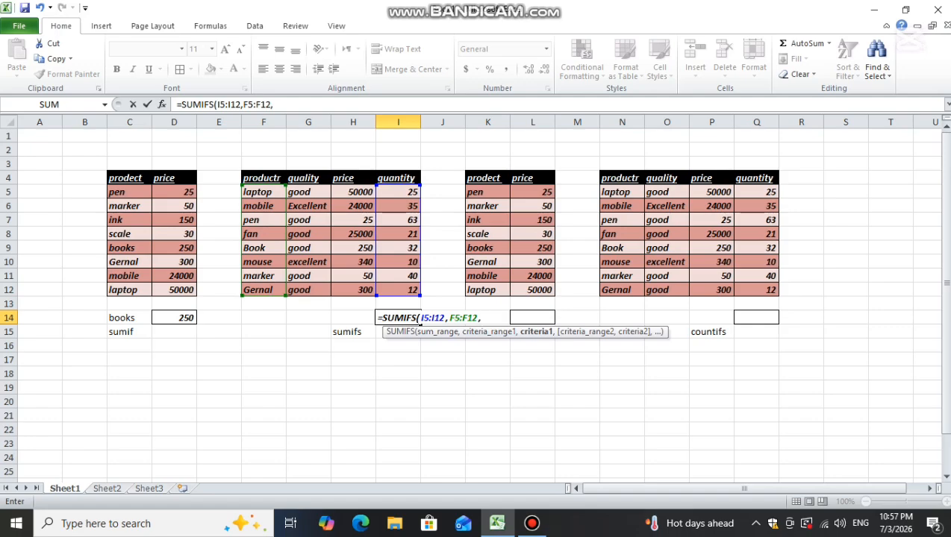
pyautogui.write(',')
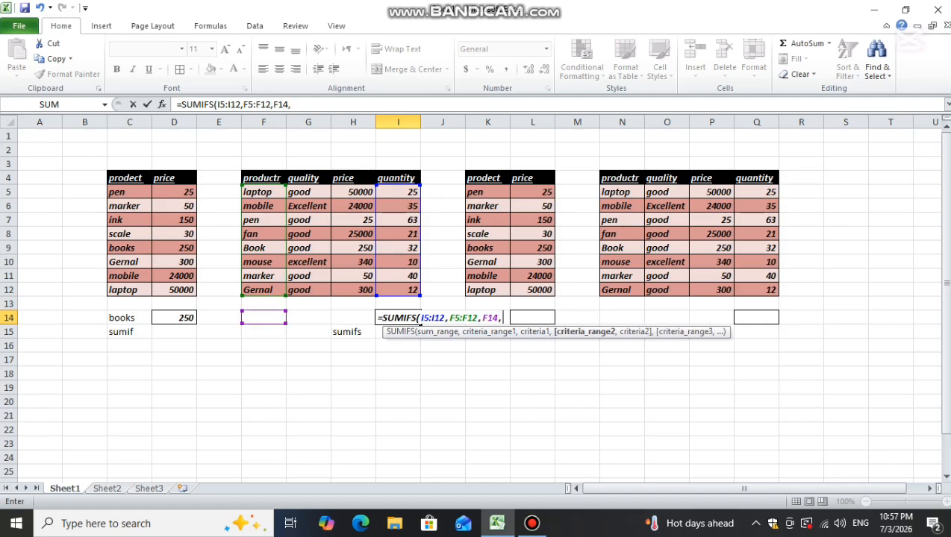
# - Add the quality column G5:G12 as the second SUMIFS criteria range, with G14 as its criterion
pyautogui.click(308, 191)
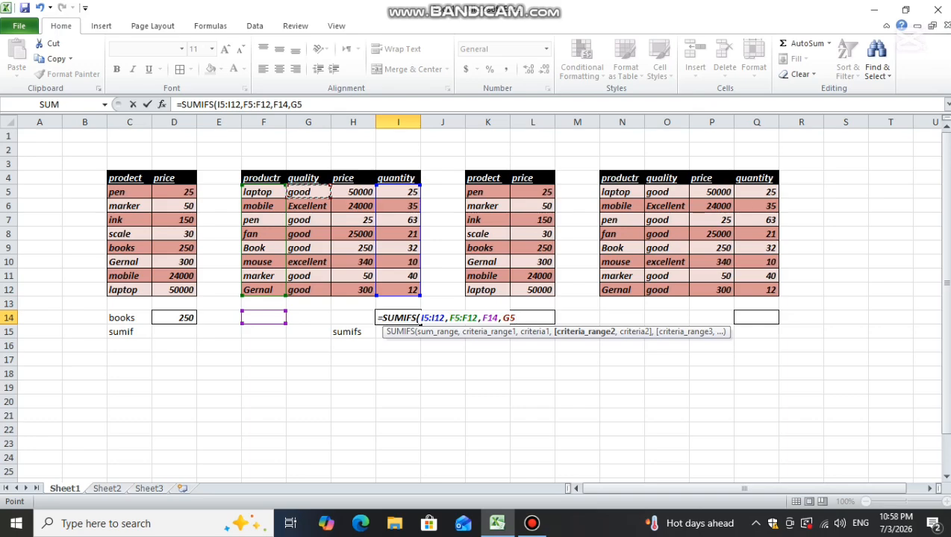
pyautogui.hotkey('shift', 'Down')
pyautogui.moveTo(308, 206); pyautogui.dragTo(309, 290)
pyautogui.write(',')
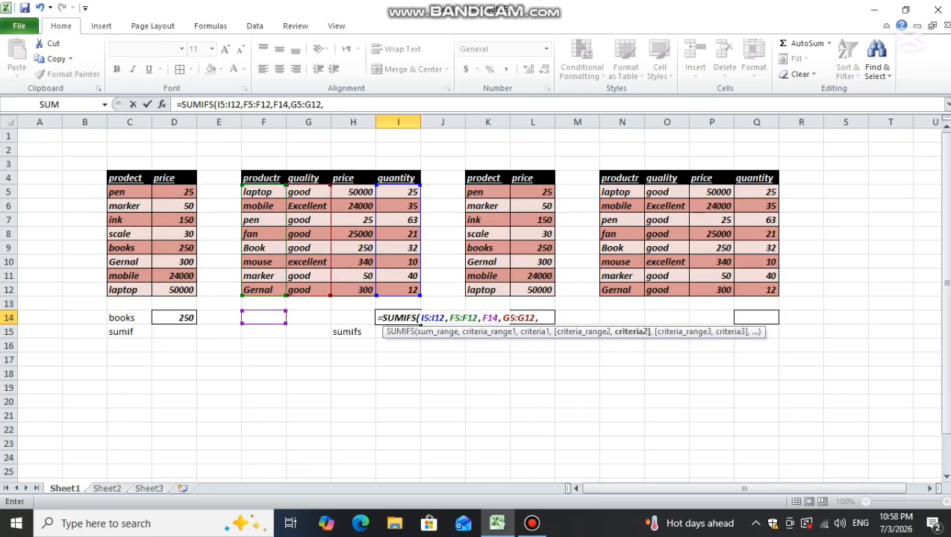
pyautogui.click(308, 317)
pyautogui.write(',')
# - Add price range H5:H12 with criterion H14 to the SUMIFS formula, then enter it, accepting the proposed correction
pyautogui.moveTo(353, 192); pyautogui.dragTo(353, 289)
pyautogui.write(',')
pyautogui.click(353, 318)
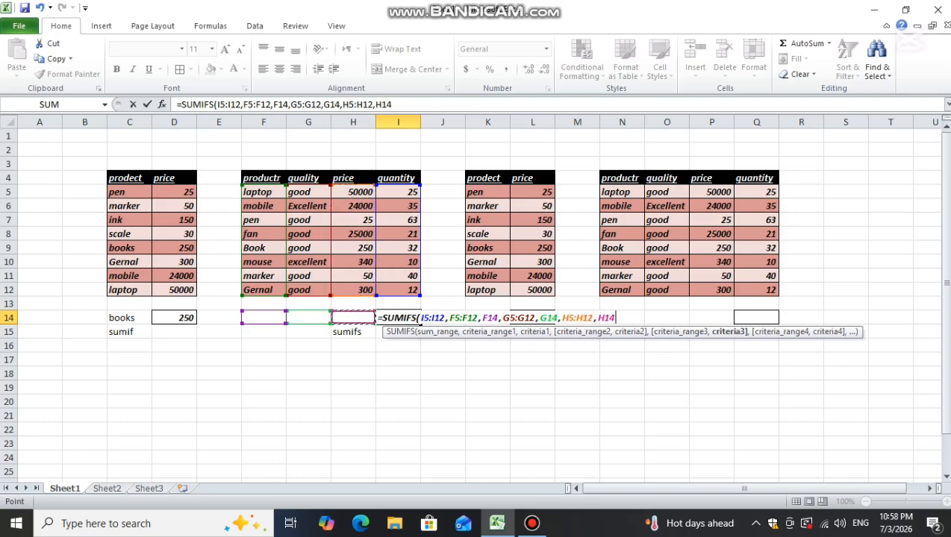
pyautogui.write(',')
pyautogui.press('Return')
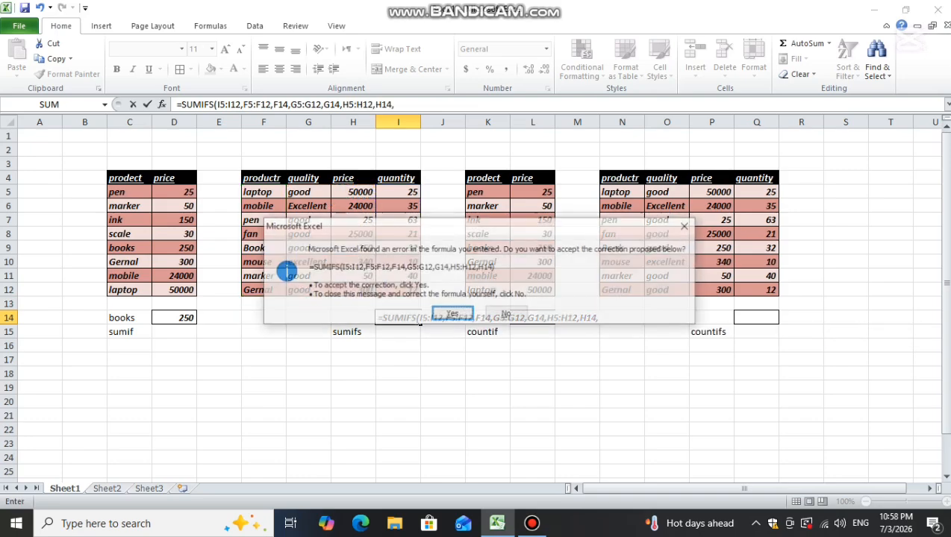
pyautogui.press('Return')
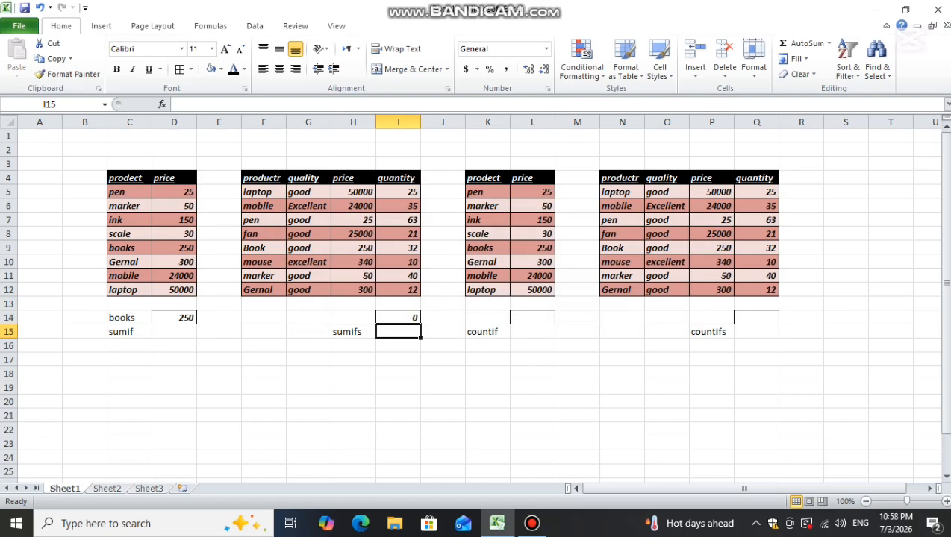
# - Fill in the SUMIFS criteria cells with "Book" in F14, "good" in G14 and 250 in H14
pyautogui.click(264, 318)
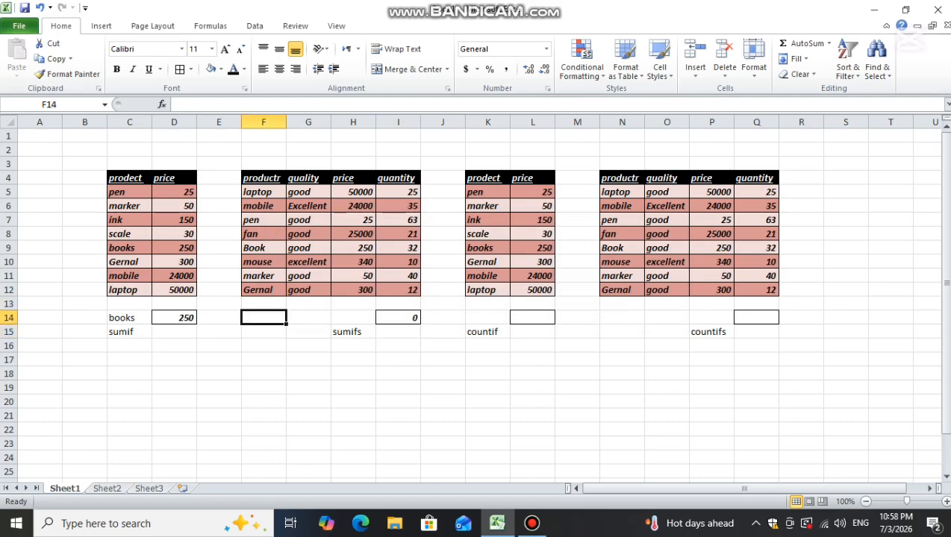
pyautogui.write('Bo')
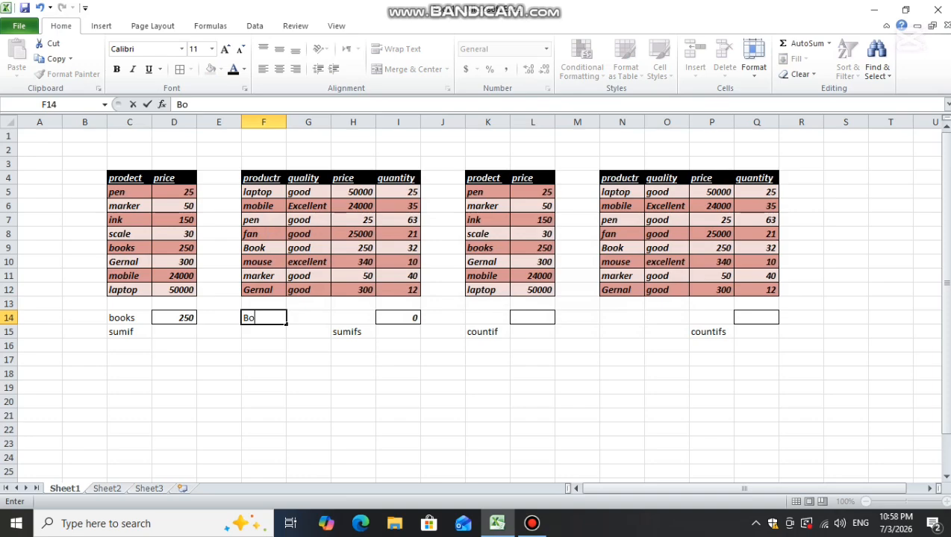
pyautogui.write('ok')
pyautogui.press('Tab')
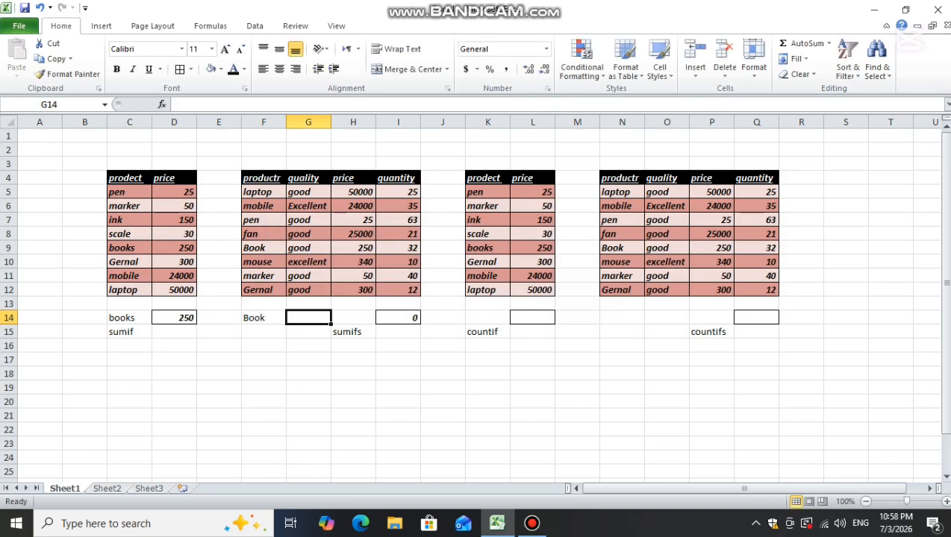
pyautogui.write('good')
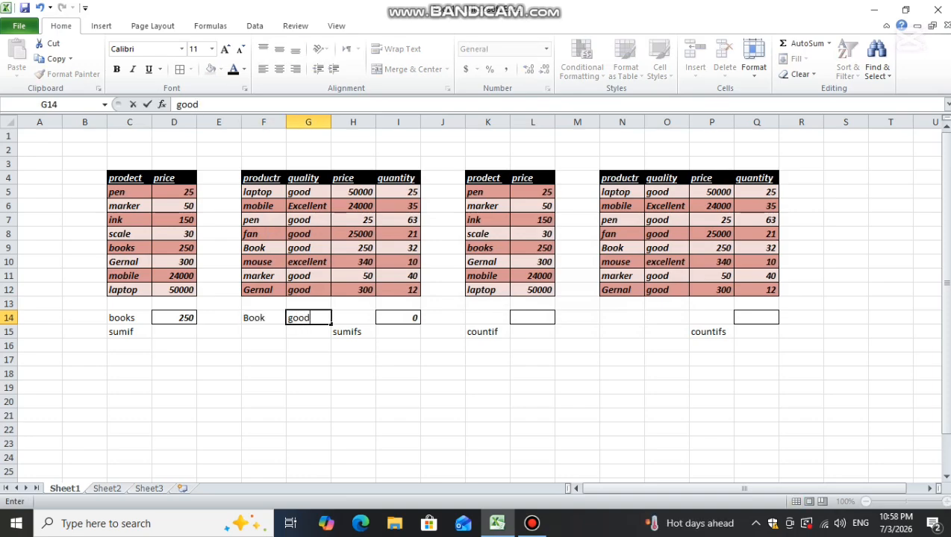
pyautogui.press('Tab')
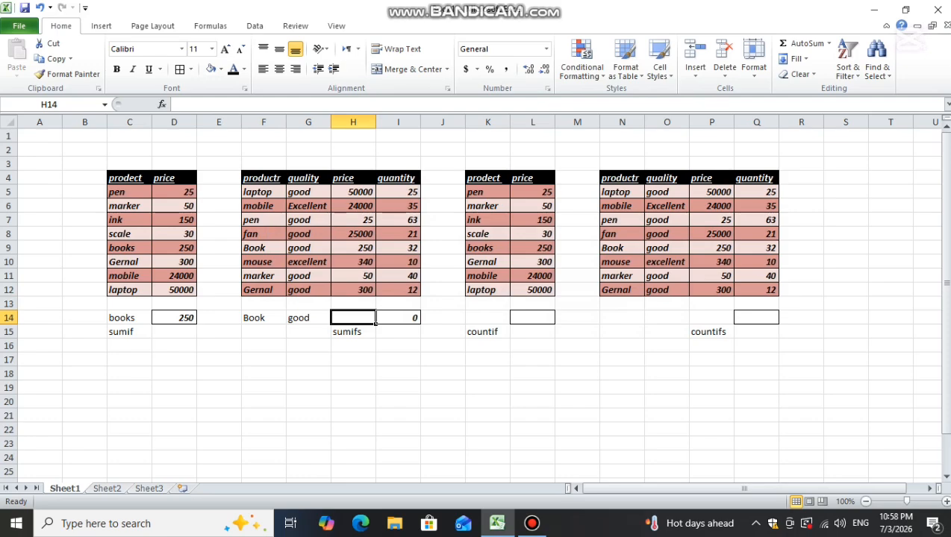
pyautogui.write('250')
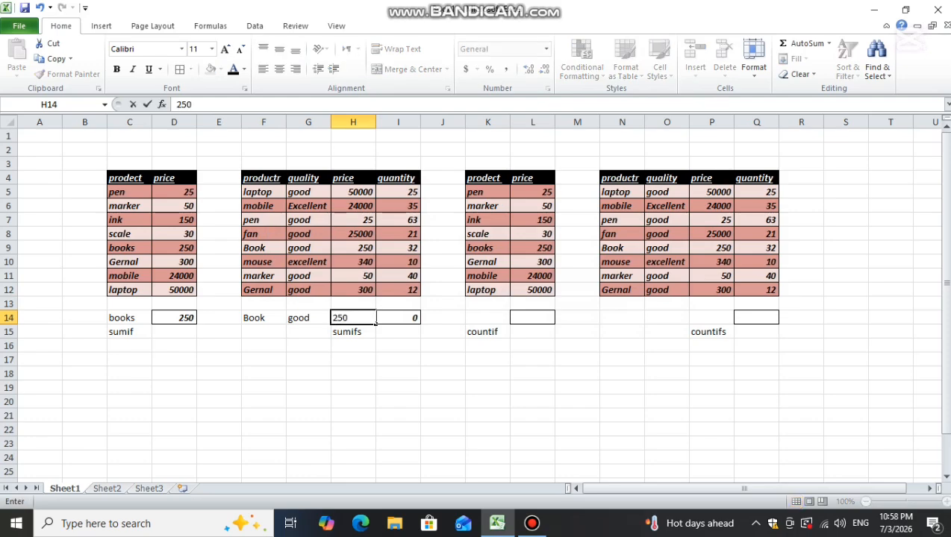
pyautogui.press('Return')
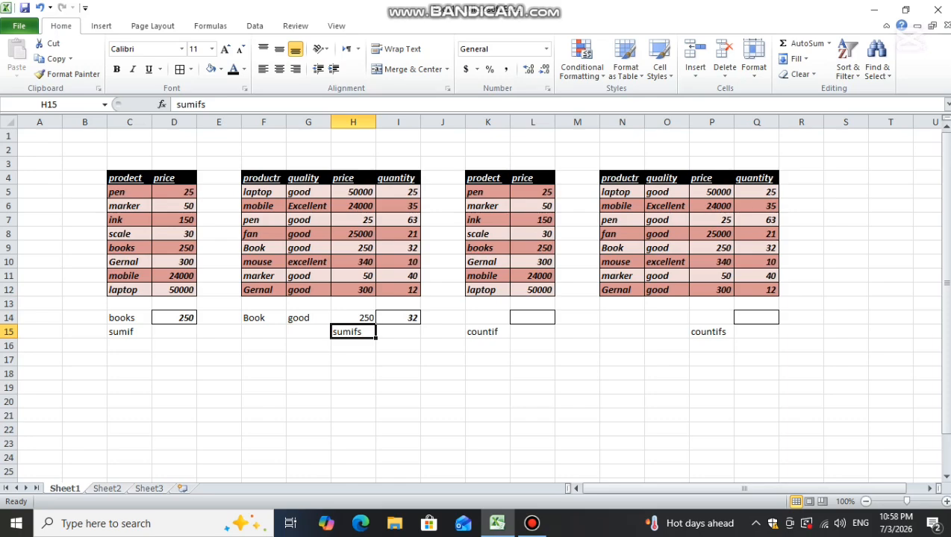
# - Enter a COUNTIF formula in L14 that counts matches in K4:L12 using K14 as the criterion
pyautogui.click(533, 318)
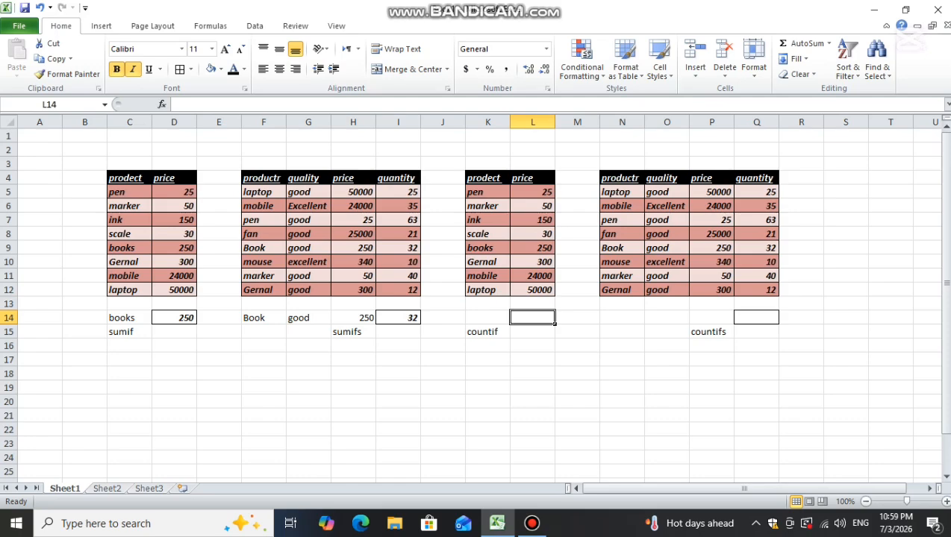
pyautogui.write('=')
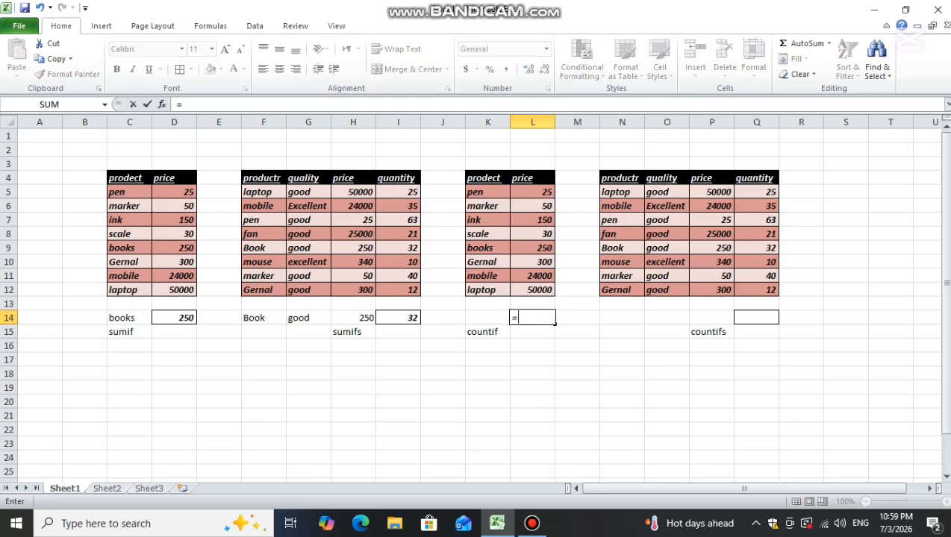
pyautogui.write('counti')
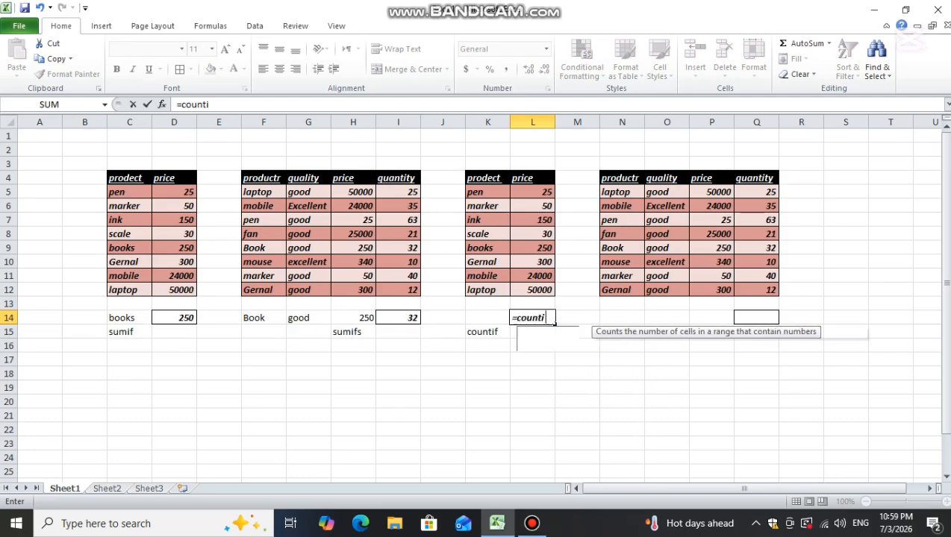
pyautogui.write('f')
pyautogui.press('Tab')
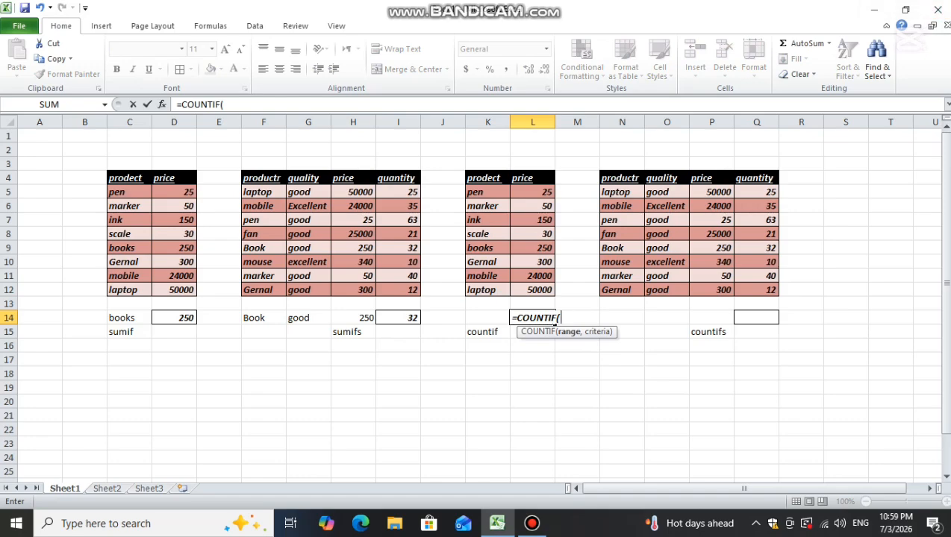
pyautogui.write(',')
pyautogui.press('BackSpace')
pyautogui.moveTo(485, 163); pyautogui.dragTo(550, 293)
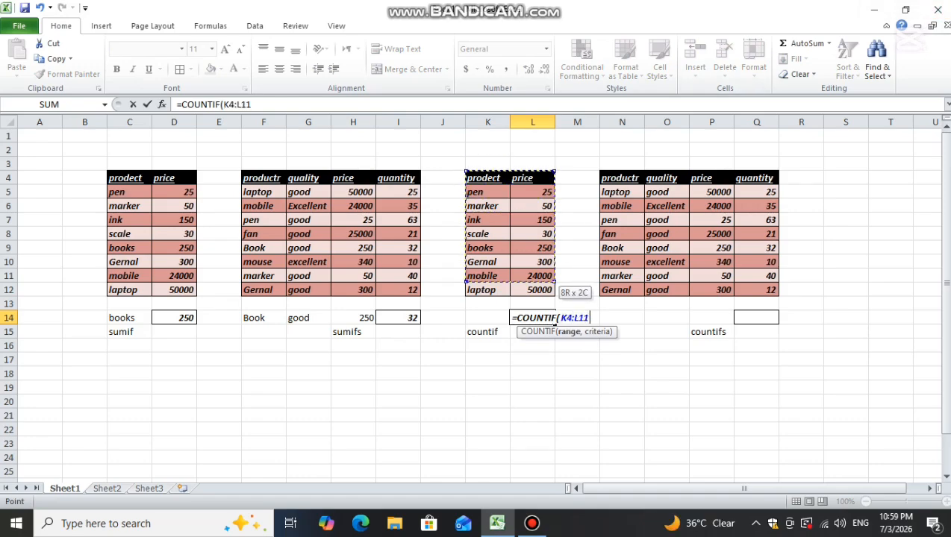
pyautogui.write(',')
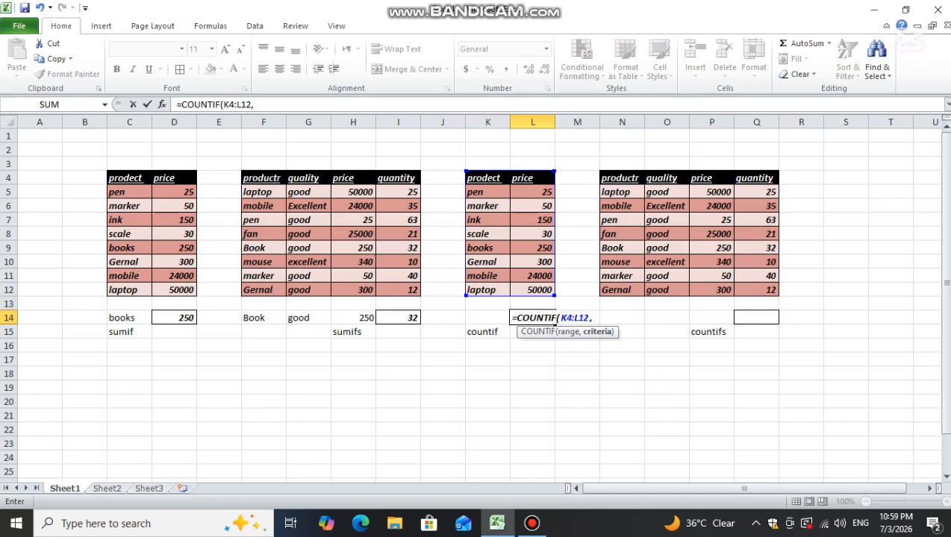
pyautogui.press('Left')
pyautogui.press('Return')
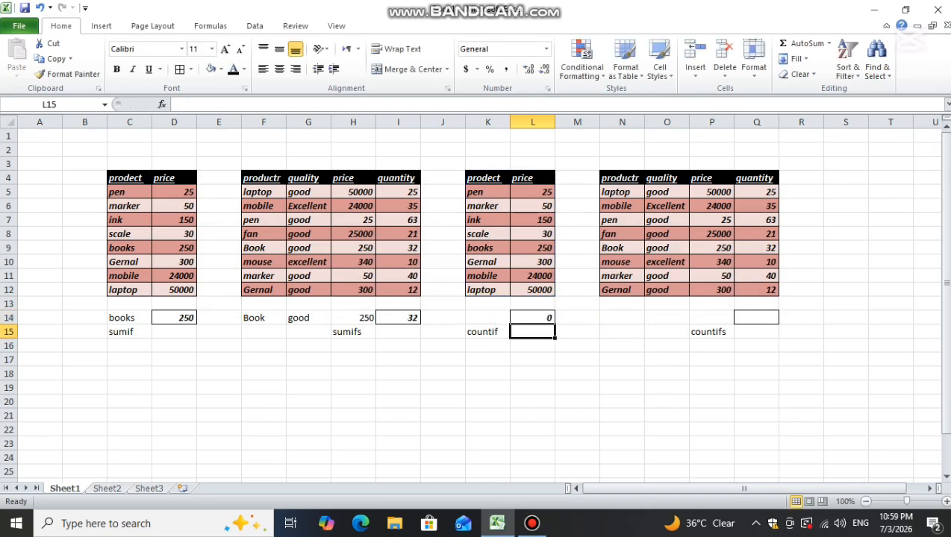
# - Enter "Gernal" in K14 as the COUNTIF criterion
pyautogui.click(509, 319)
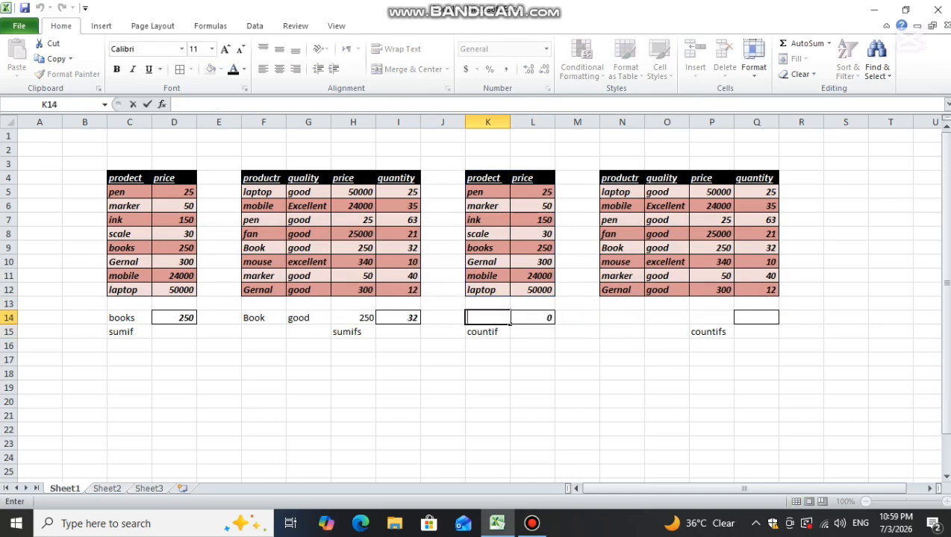
pyautogui.write('Gernam')
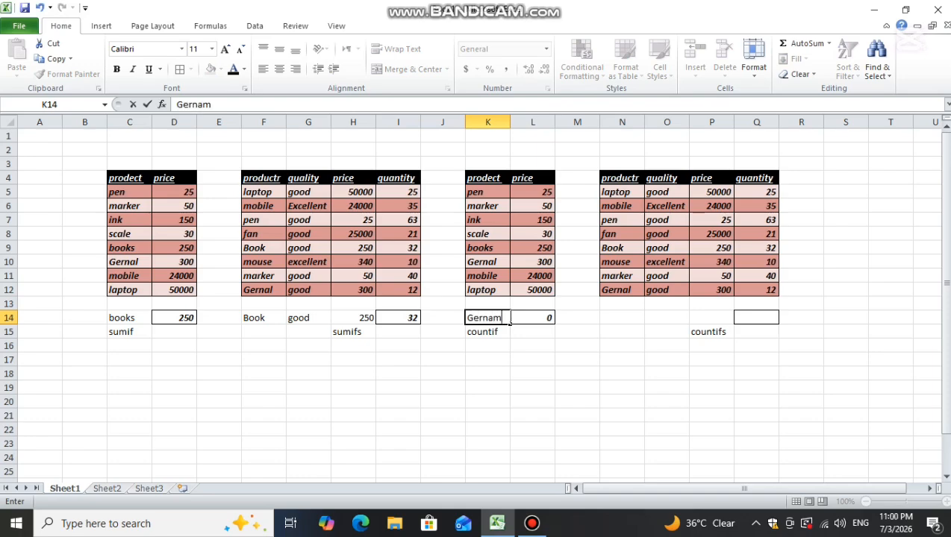
pyautogui.press('BackSpace')
pyautogui.write('l')
pyautogui.press('Return')
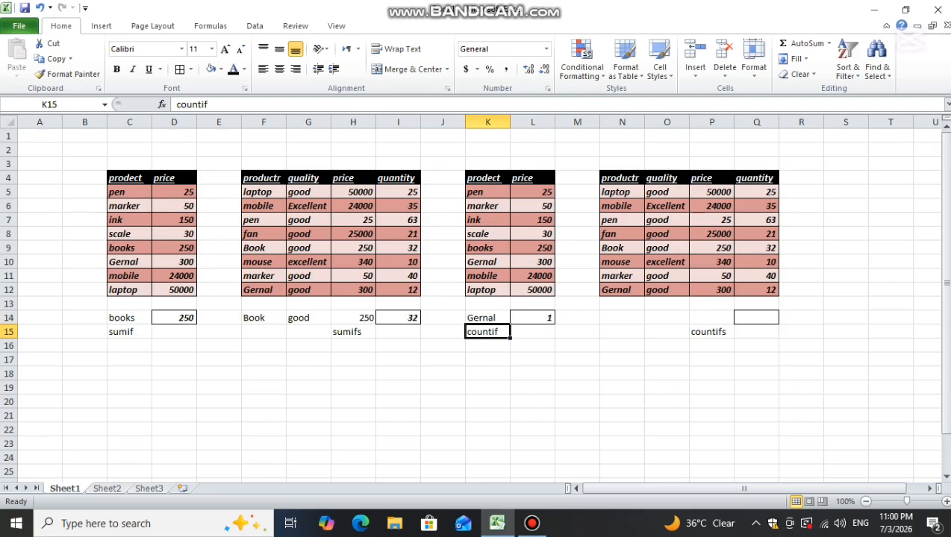
# - Replace the COUNTIF criterion in K14 with "mobile"
pyautogui.click(509, 318)
pyautogui.press('BackSpace')
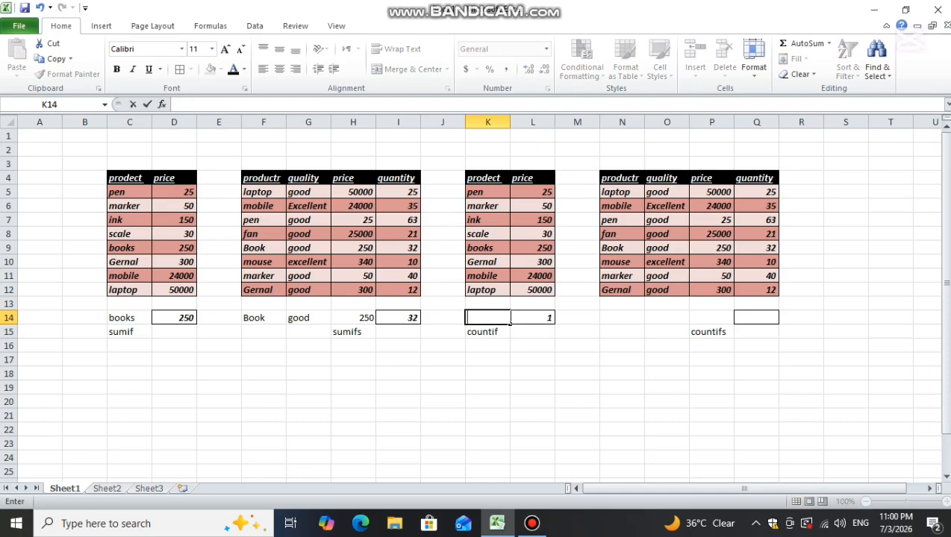
pyautogui.write('mobile')
pyautogui.press('Return')
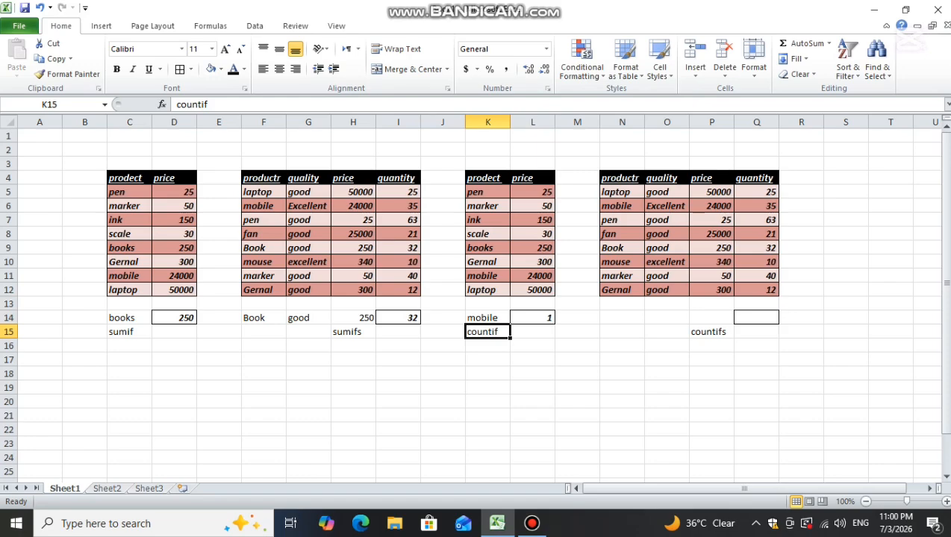
# - Change the product in K7 of the COUNTIF table to "mobile"
pyautogui.click(509, 222)
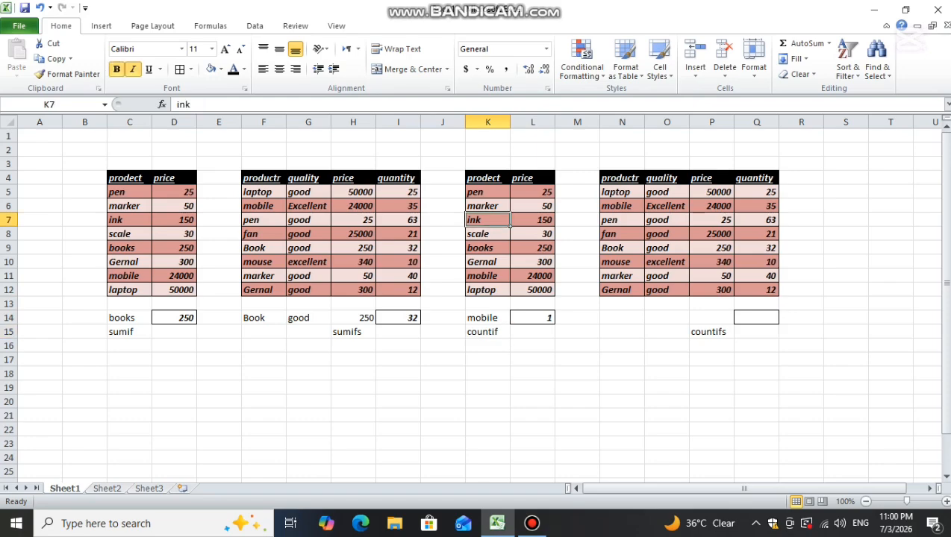
pyautogui.press('BackSpace')
pyautogui.write('mobile')
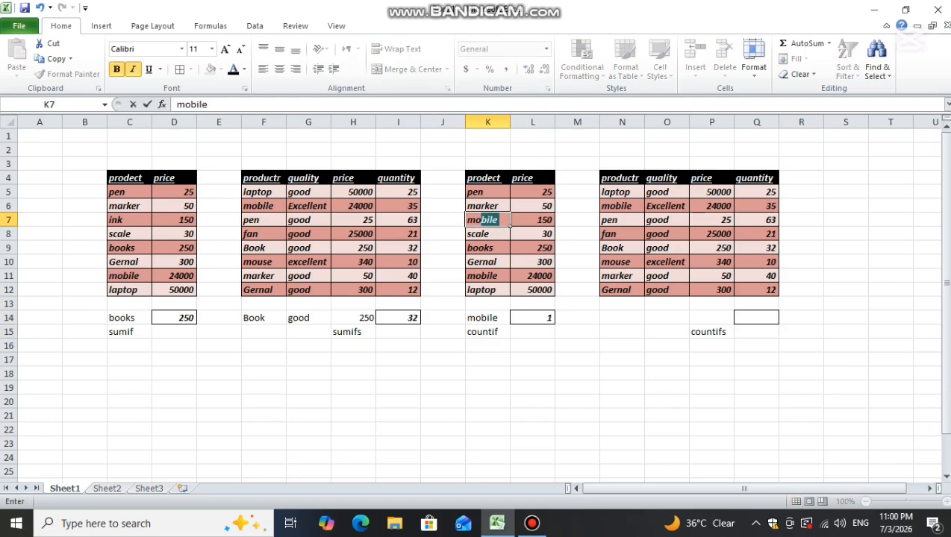
pyautogui.press('Return')
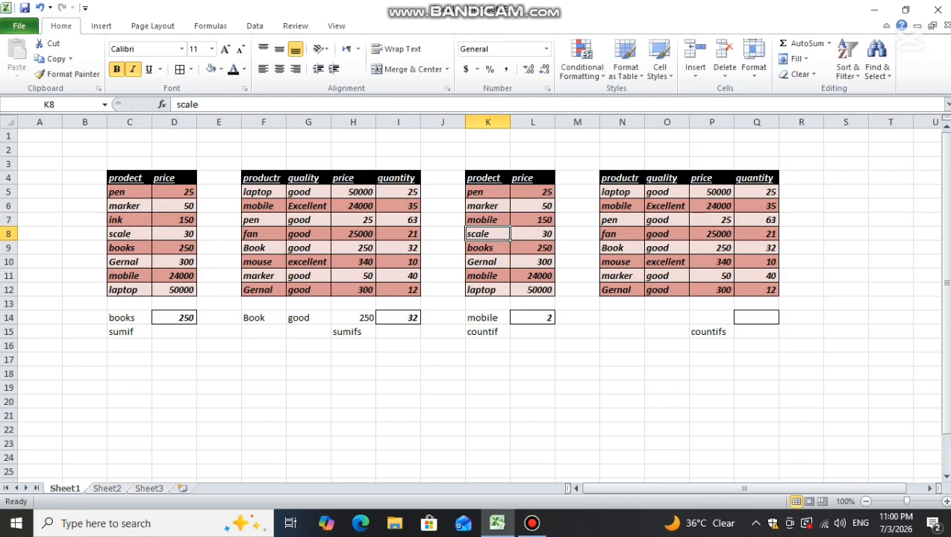
# - Change the last product of the COUNTIF table, in K12, to "books"
pyautogui.click(507, 291)
pyautogui.press('BackSpace')
pyautogui.write('books')
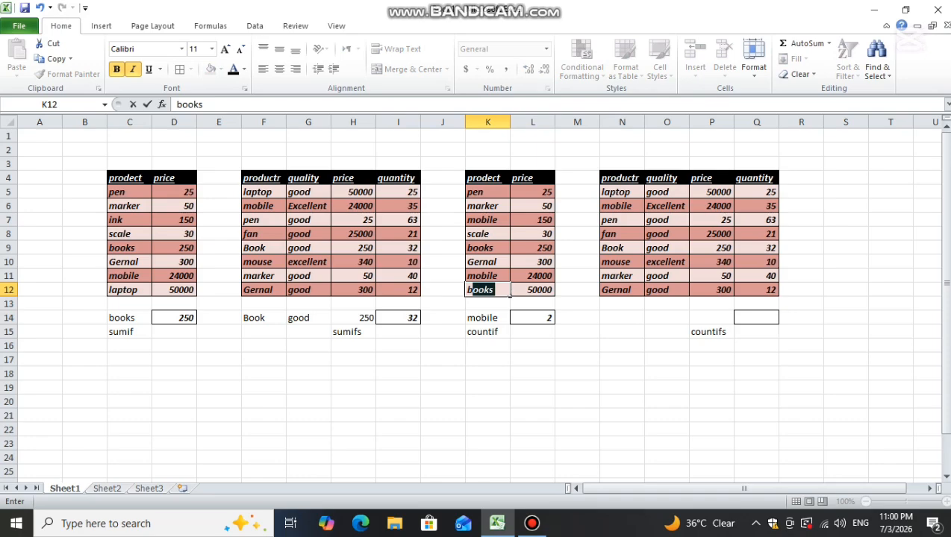
pyautogui.press('Return')
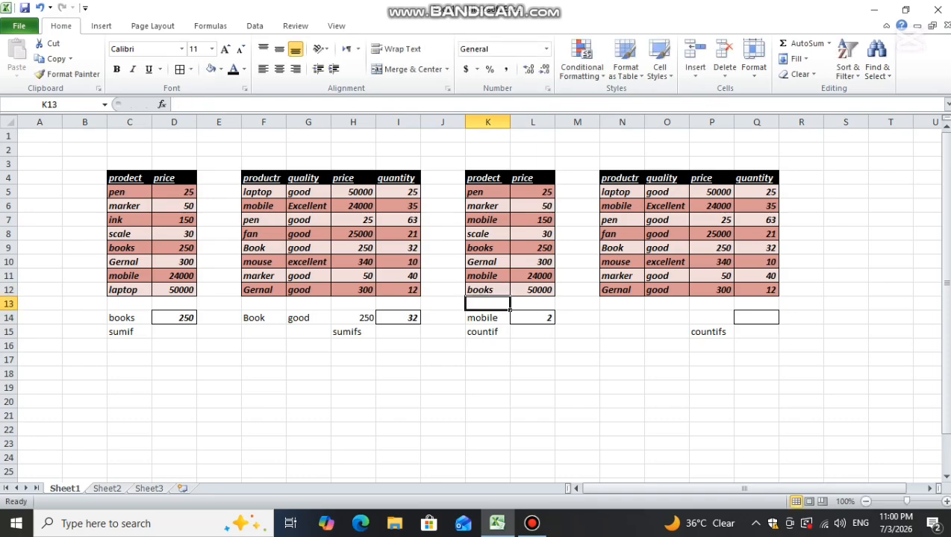
# - Change the first product of the COUNTIF table, in K5, to "books"
pyautogui.press('Up')
pyautogui.press('Up')
pyautogui.press('Up')
pyautogui.press('Up')
pyautogui.press('Up')
pyautogui.press('Up')
pyautogui.press('Up')
pyautogui.press('Up')
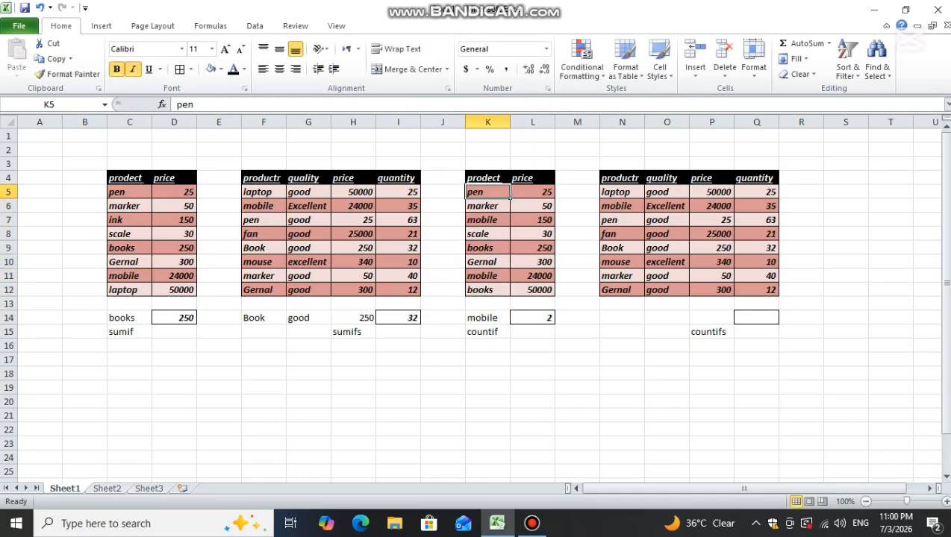
pyautogui.press('BackSpace')
pyautogui.write('bo')
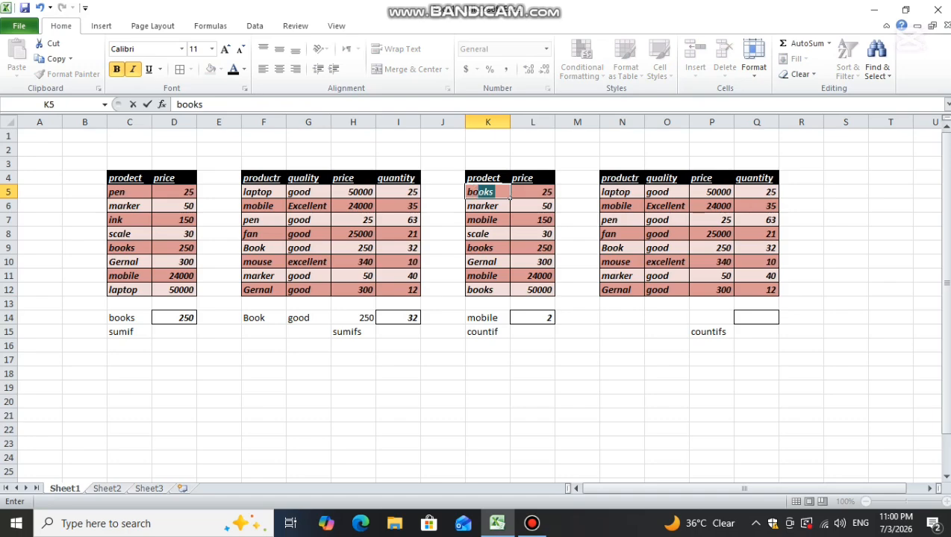
pyautogui.press('Return')
# - Replace the COUNTIF criterion in K14 with "book"
pyautogui.press('Down')
pyautogui.press('Down')
pyautogui.press('Down')
pyautogui.press('Down')
pyautogui.press('Down')
pyautogui.press('Down')
pyautogui.press('Down')
pyautogui.press('Down')
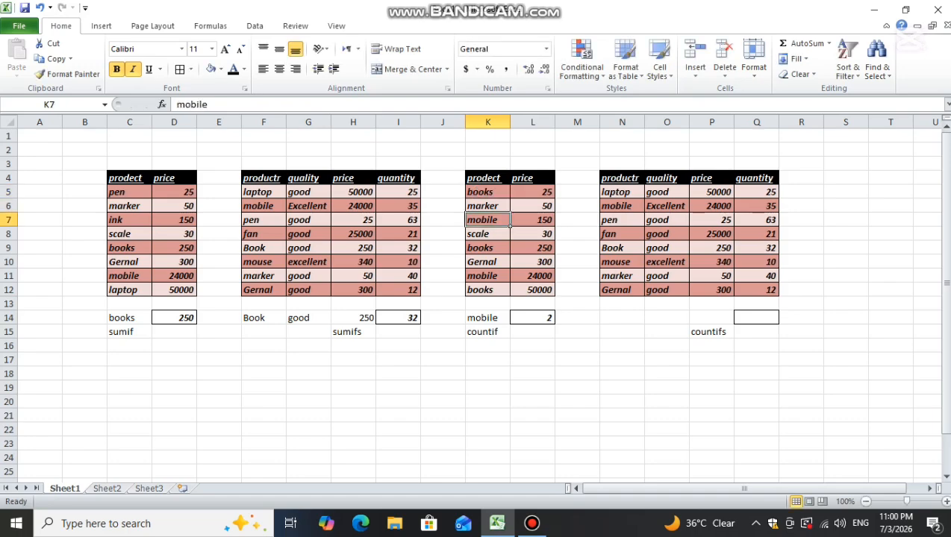
pyautogui.press('BackSpace')
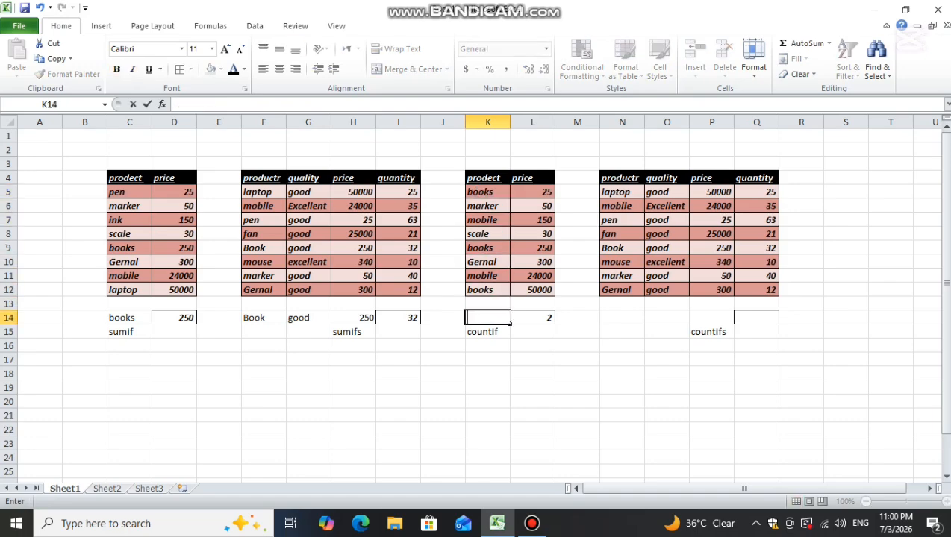
pyautogui.write('book')
pyautogui.press('Return')
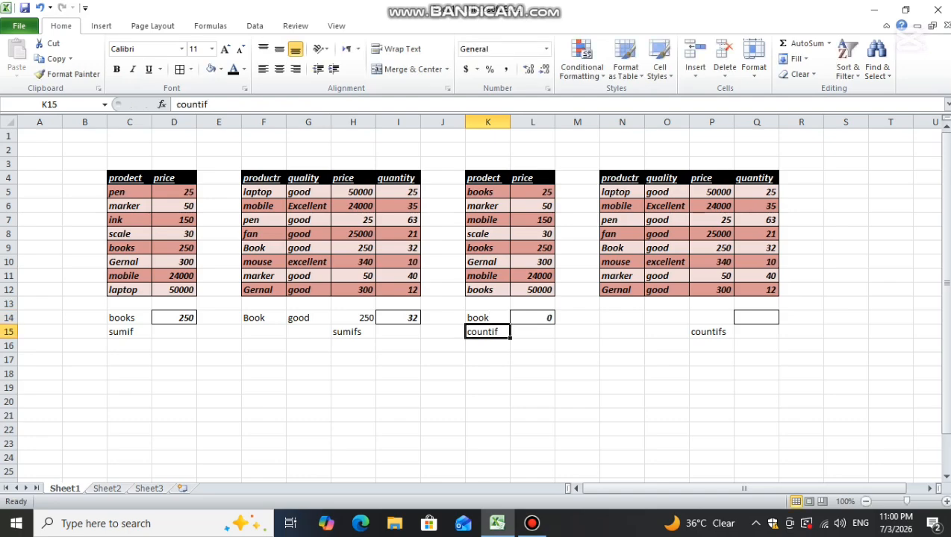
# - Correct the spelling of the COUNTIF criterion in K14 to "books" so it matches the product name
pyautogui.click(484, 318)
pyautogui.doubleClick(484, 318)
pyautogui.doubleClick(484, 318)
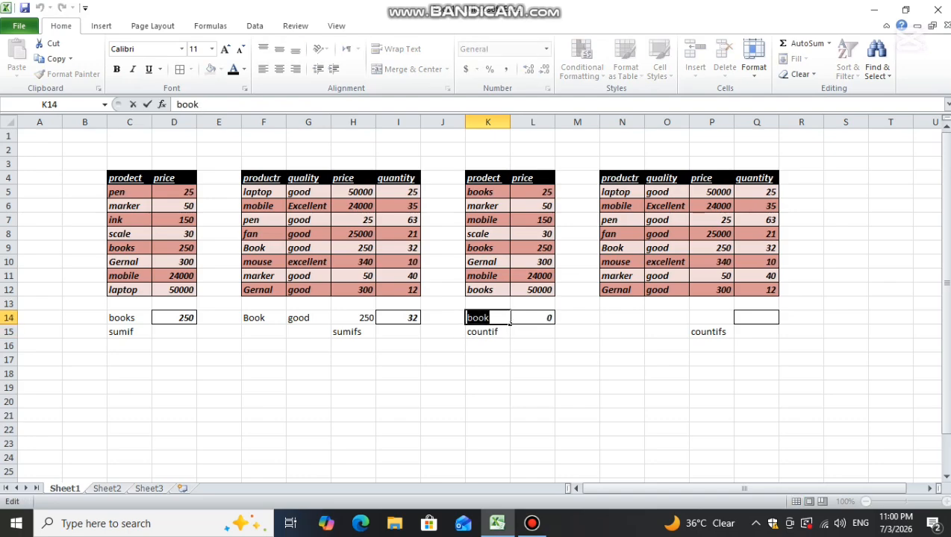
pyautogui.click(493, 318)
pyautogui.write('s')
pyautogui.press('Return')
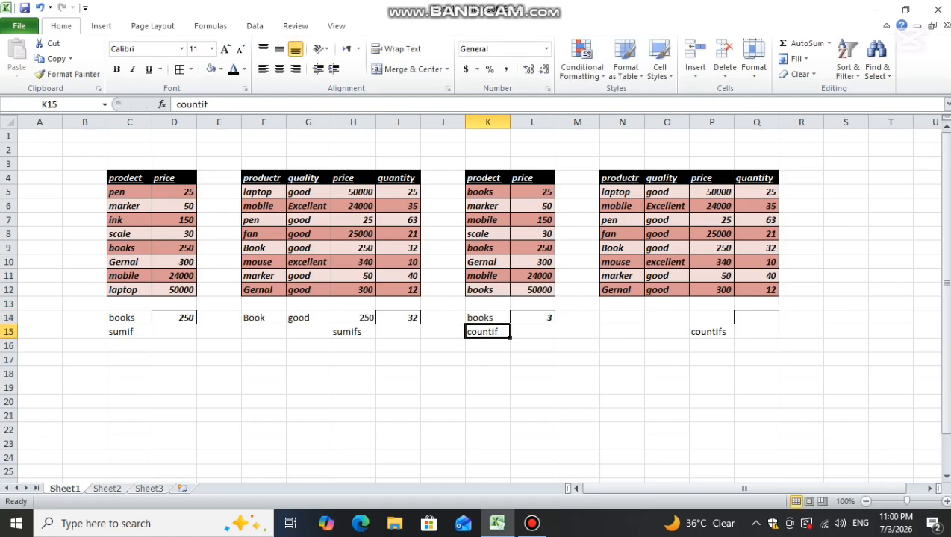
# - Start a COUNTIFS formula in Q14 with product column N5:N12 as the first criteria range and N14 as its criterion
pyautogui.press('Right')
pyautogui.press('Right')
pyautogui.press('Right')
pyautogui.press('Right')
pyautogui.press('Right')
pyautogui.press('Right')
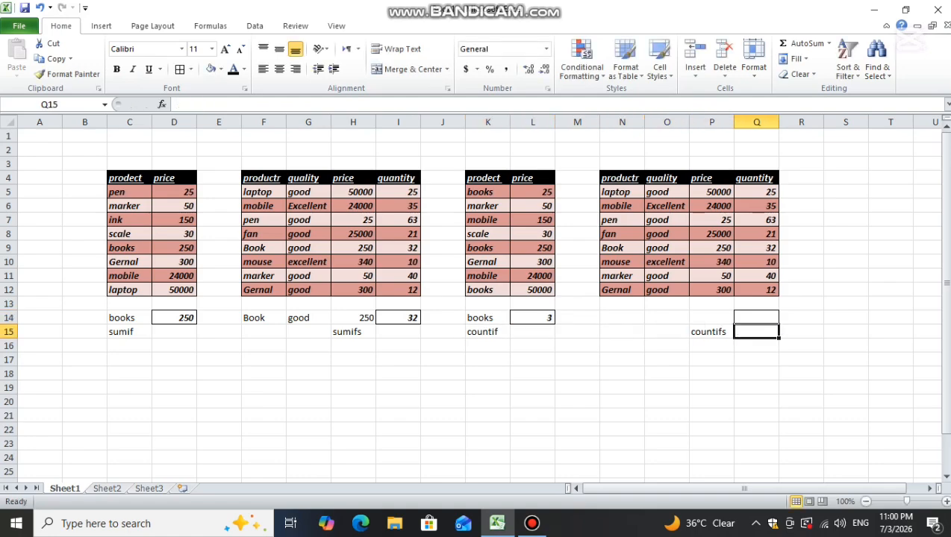
pyautogui.press('Up')
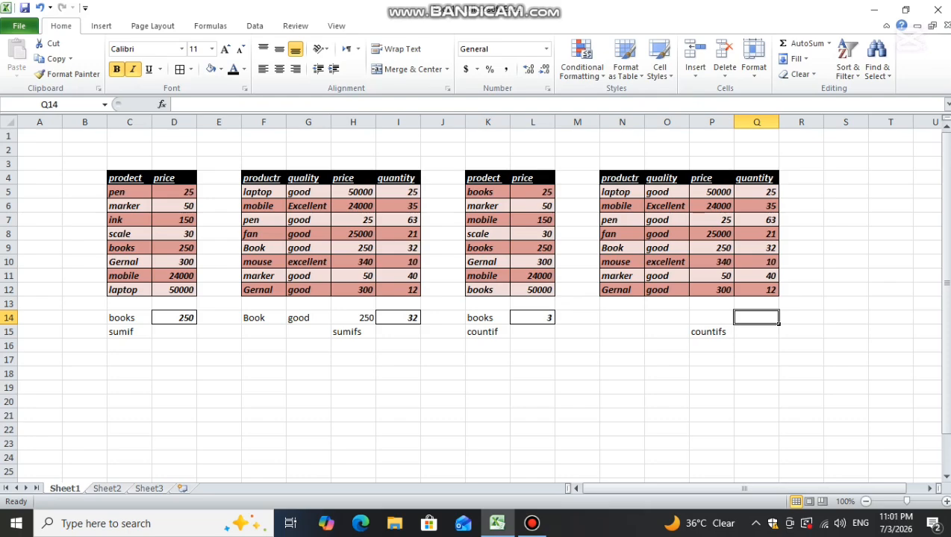
pyautogui.write('=cou')
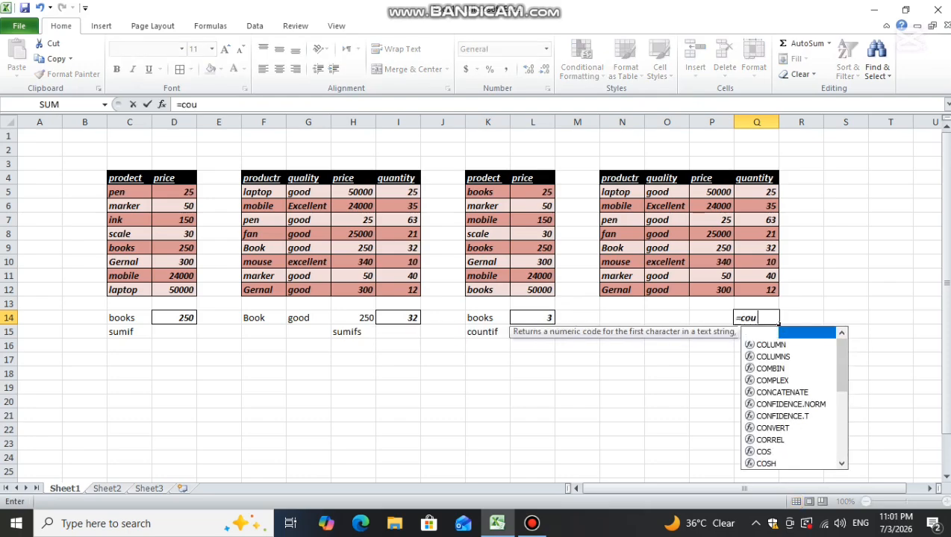
pyautogui.write('ntifs')
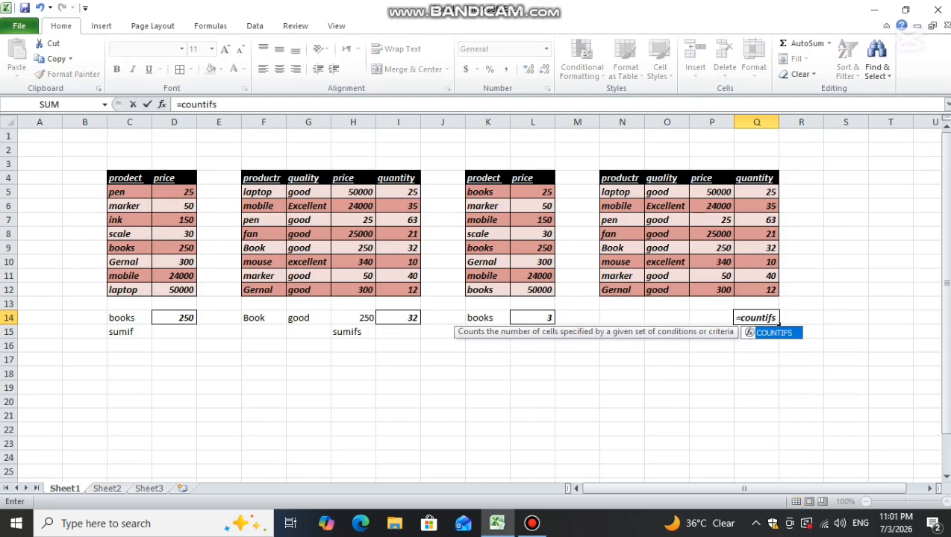
pyautogui.press('Tab')
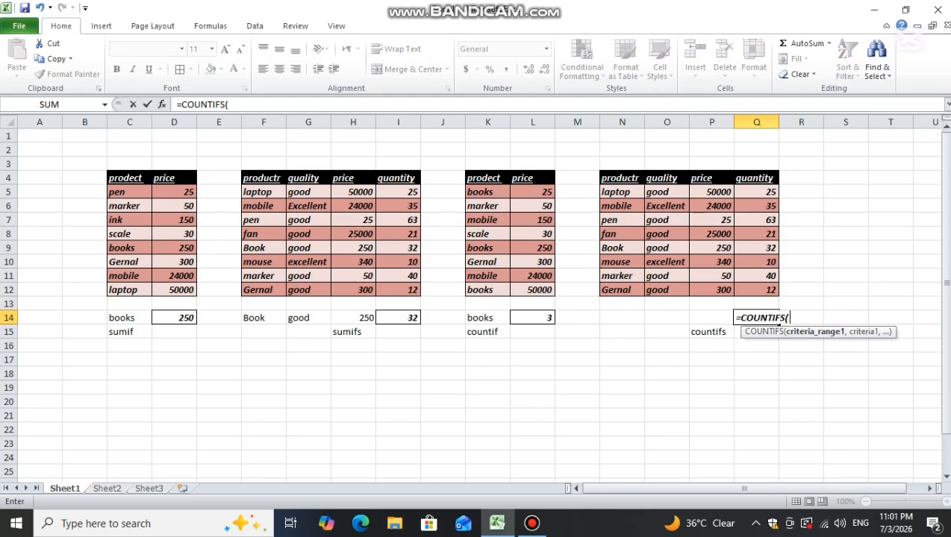
pyautogui.moveTo(619, 192); pyautogui.dragTo(634, 295)
pyautogui.write(',')
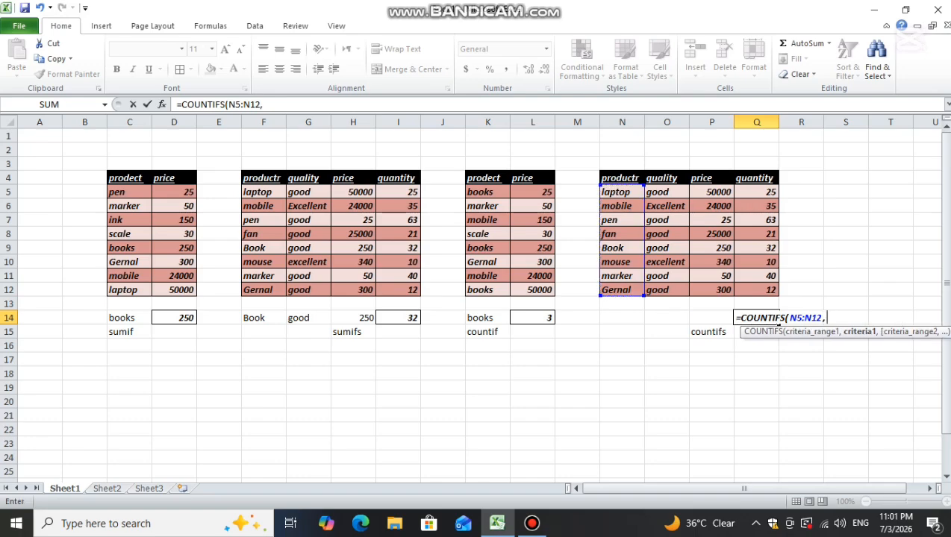
pyautogui.press('Left')
pyautogui.press('Left')
pyautogui.press('Left')
pyautogui.write(',')
# - Add the quality column O5:O12 as the second COUNTIFS criteria range, with O14 as its criterion
pyautogui.moveTo(666, 192); pyautogui.dragTo(676, 291)
pyautogui.write(',')
pyautogui.click(666, 318)
pyautogui.write(',')
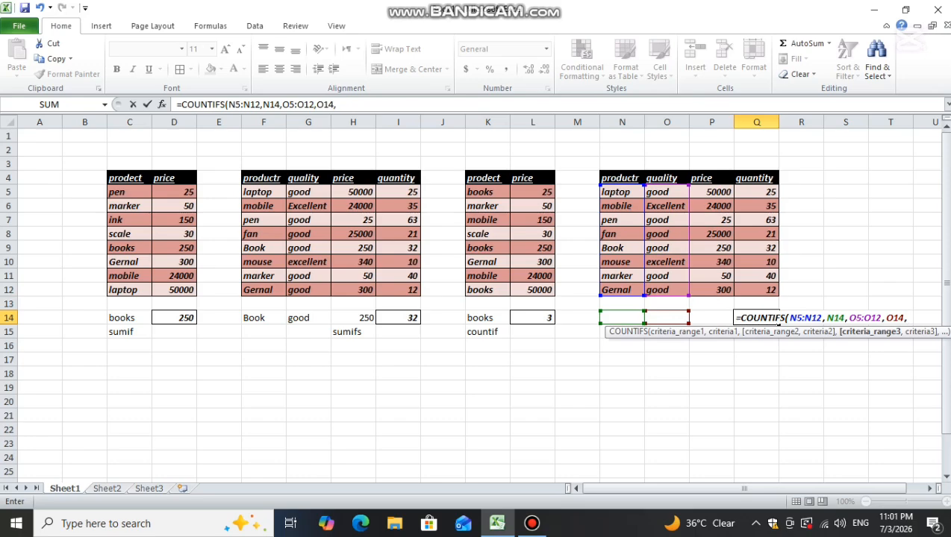
# - Add price range P5:P12 with criterion P14 to the COUNTIFS formula and enter it
pyautogui.click(711, 192)
pyautogui.moveTo(712, 192); pyautogui.dragTo(711, 290)
pyautogui.write(',')
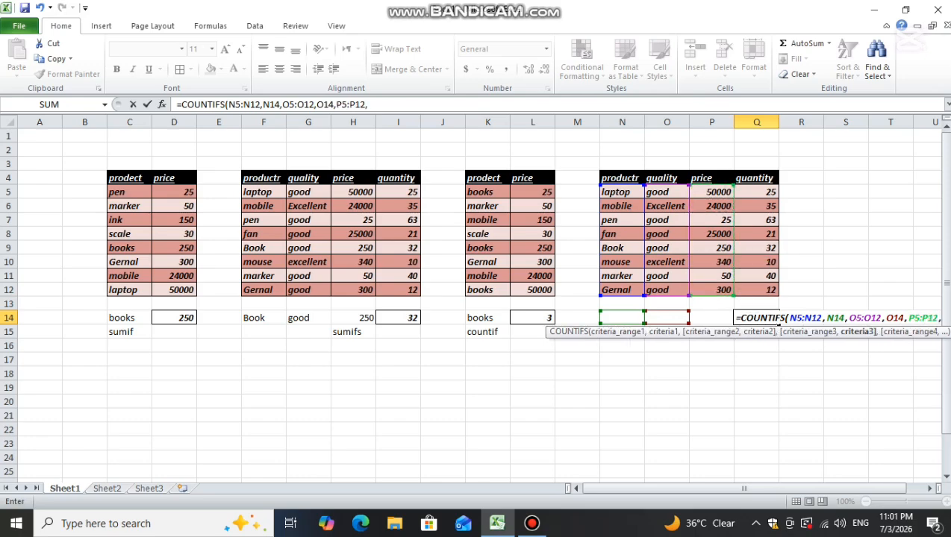
pyautogui.click(711, 318)
pyautogui.write(',')
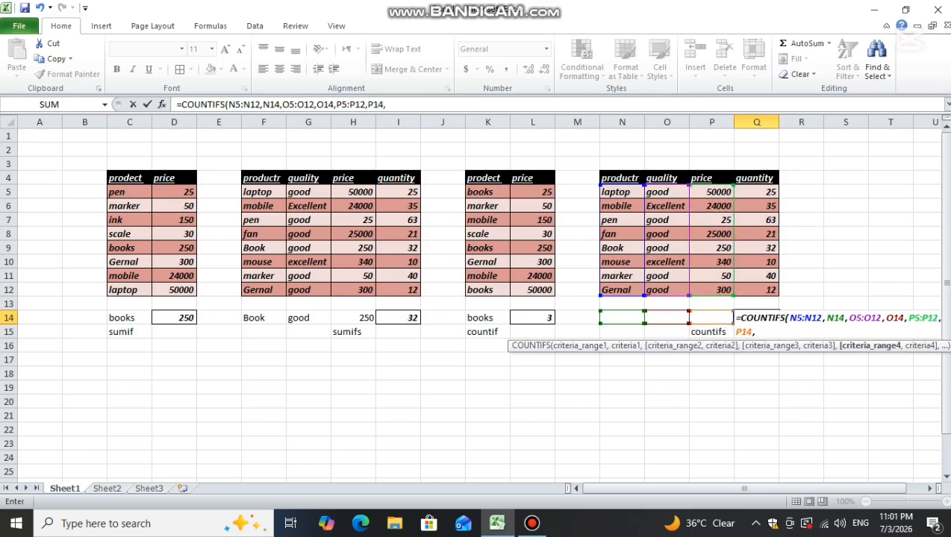
pyautogui.press('Return')
pyautogui.press('Return')
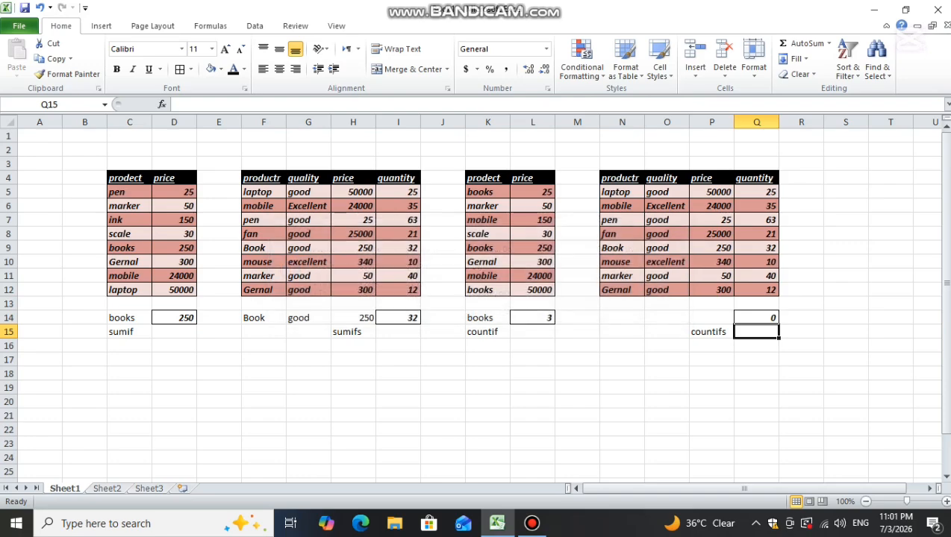
# - Enter Gernal, good and 50 as the product, quality and price criteria in N14, O14 and P14
pyautogui.click(622, 318)
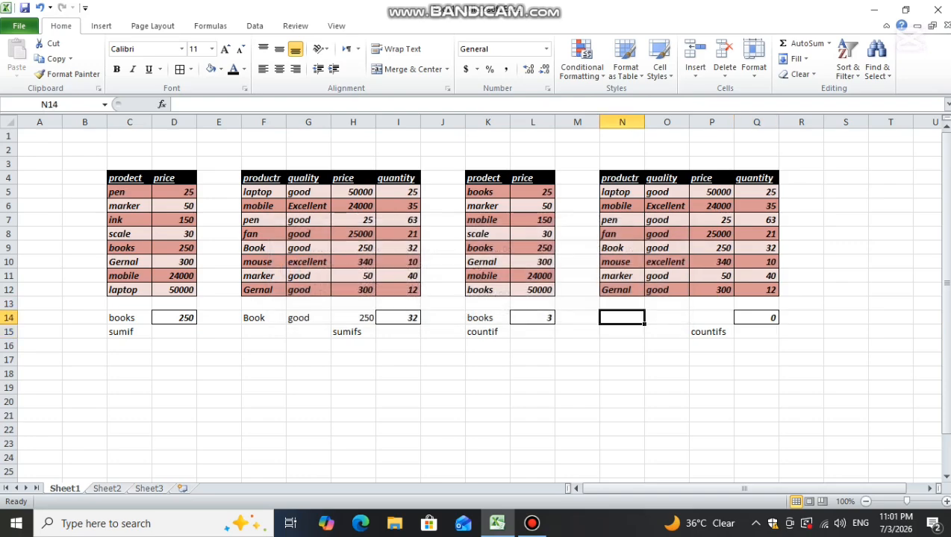
pyautogui.write('G')
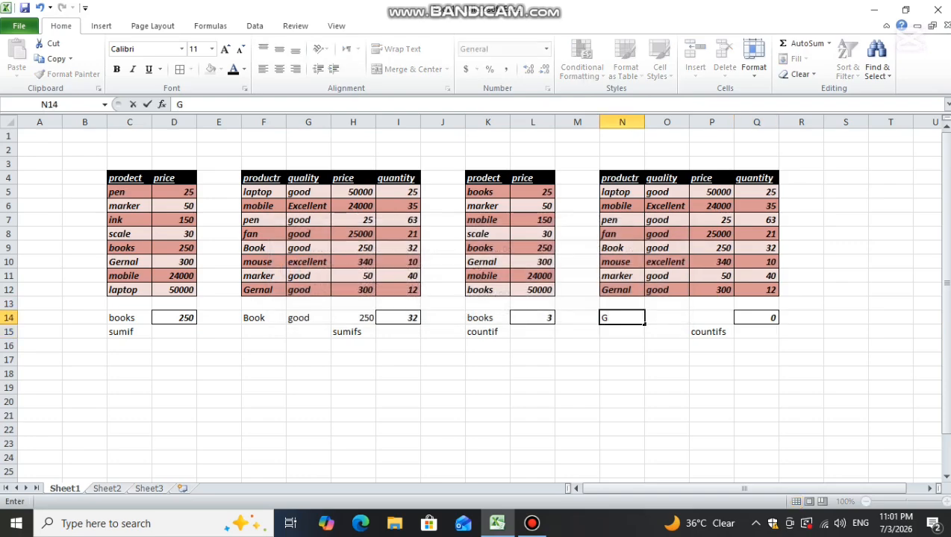
pyautogui.write('ernal')
pyautogui.press('Tab')
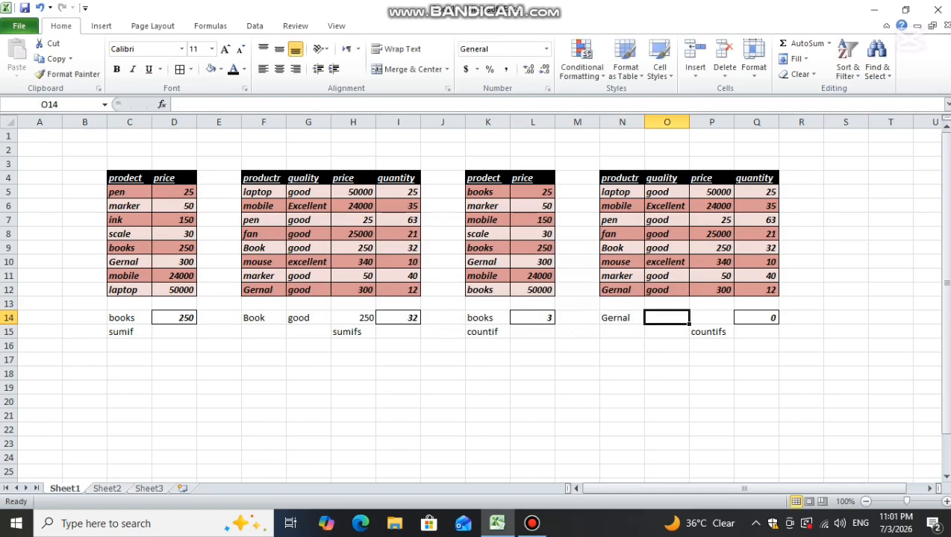
pyautogui.write('g')
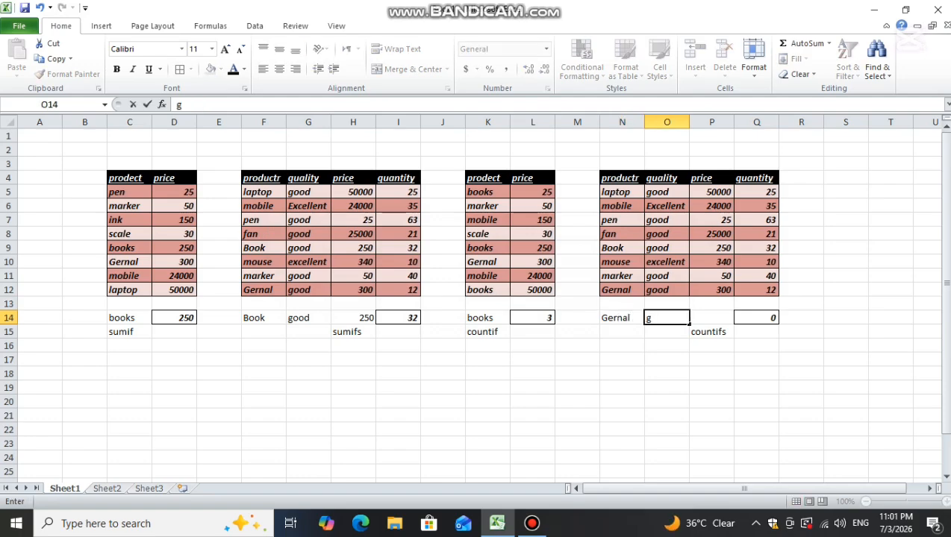
pyautogui.write('ood')
pyautogui.press('Tab')
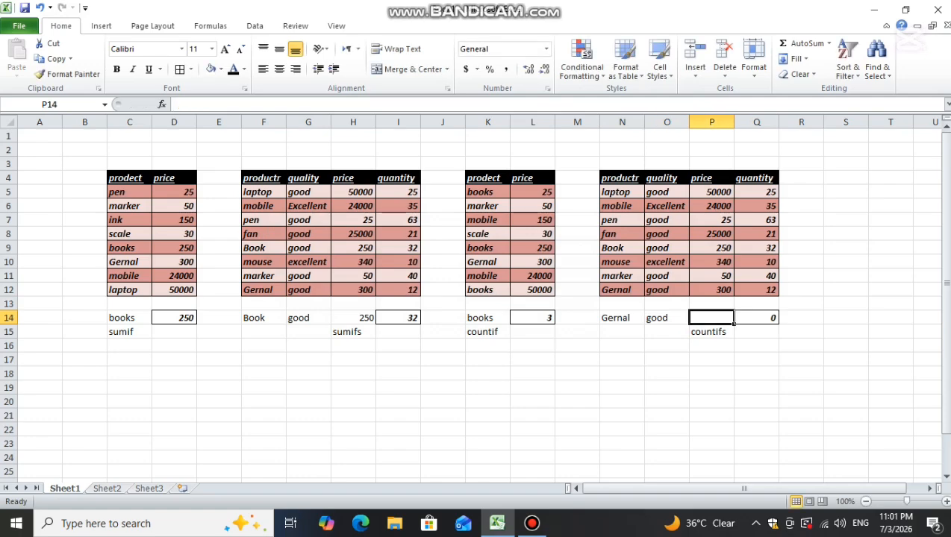
pyautogui.write('50')
pyautogui.press('Return')
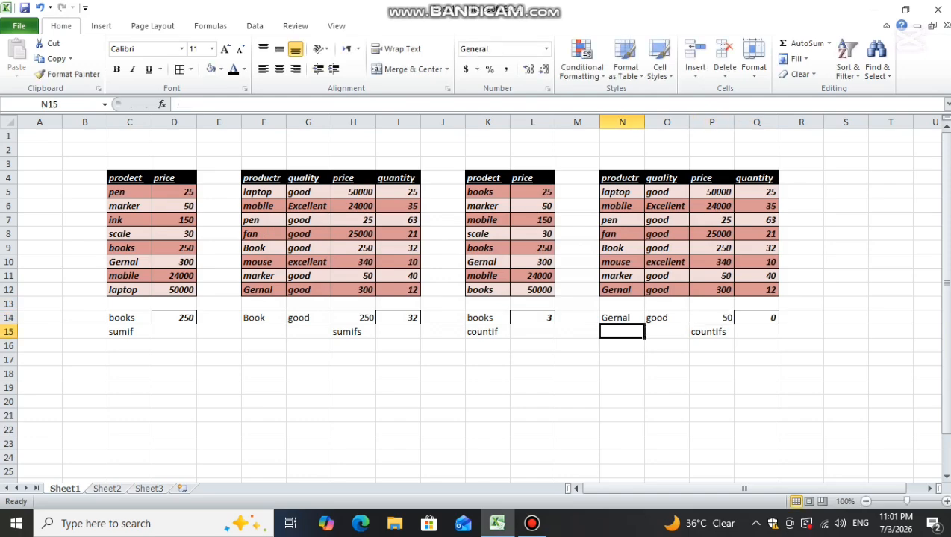
# - Change the price criterion in P14 to 300
pyautogui.press('Up')
pyautogui.press('Right')
pyautogui.press('Right')
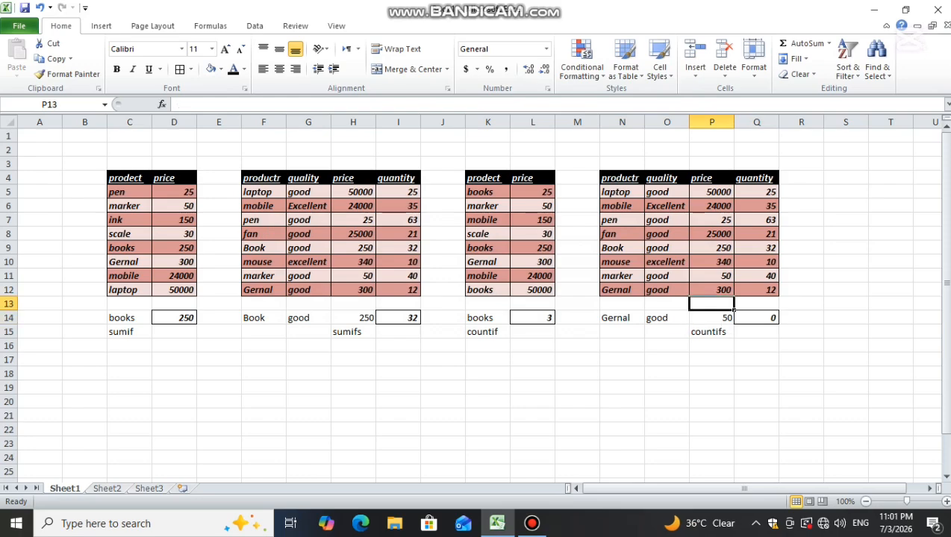
pyautogui.press('BackSpace')
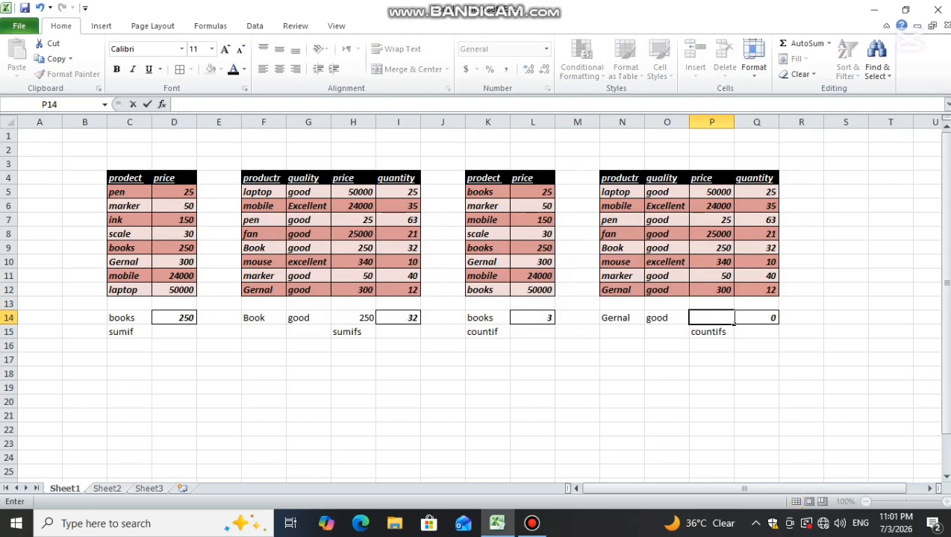
pyautogui.write('300')
pyautogui.press('Return')
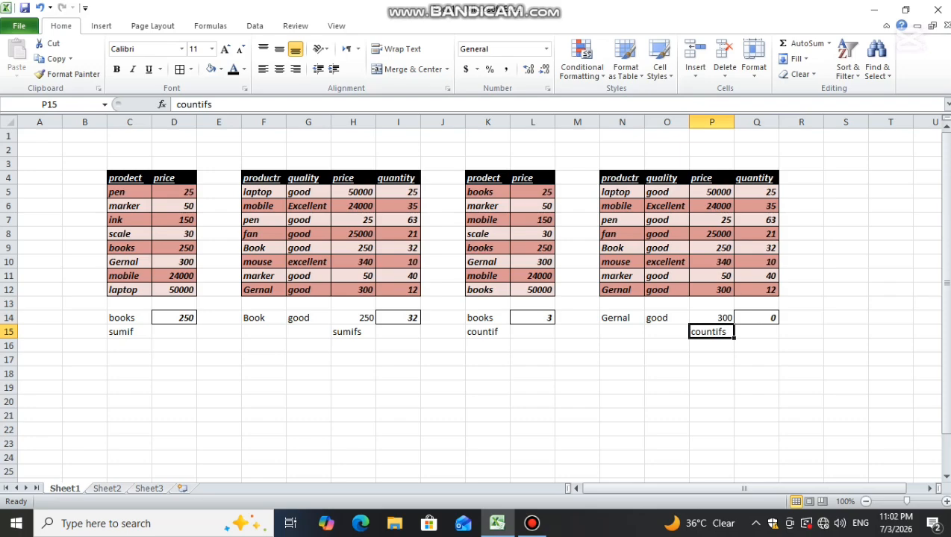
# - Try replacing the closing parenthesis of the COUNTIFS formula in Q14 with a comma, and accept the proposed correction
pyautogui.press('Up')
pyautogui.press('Right')
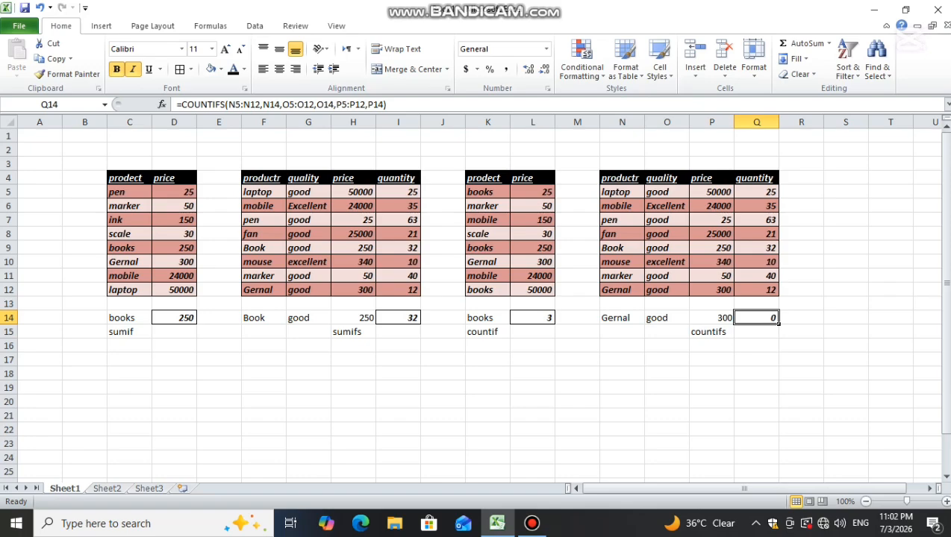
pyautogui.doubleClick(767, 318)
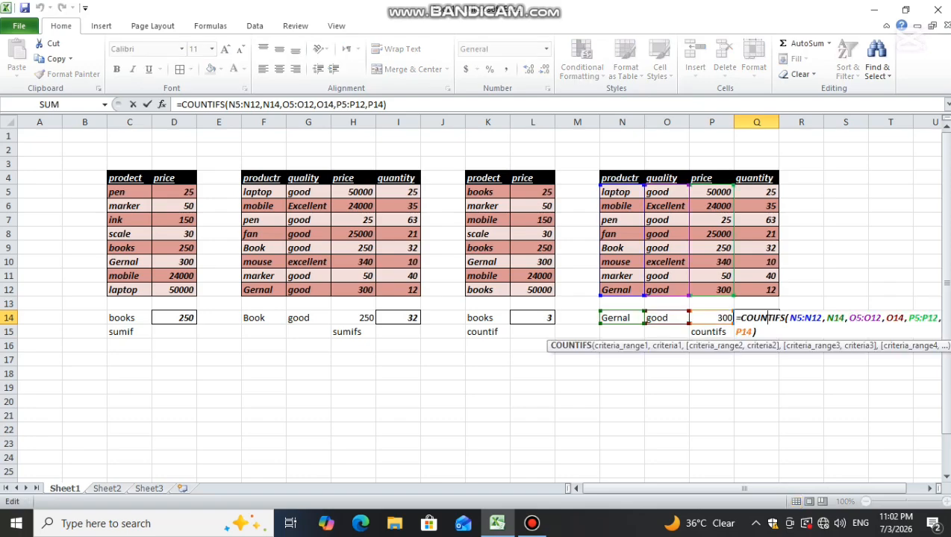
pyautogui.press('End')
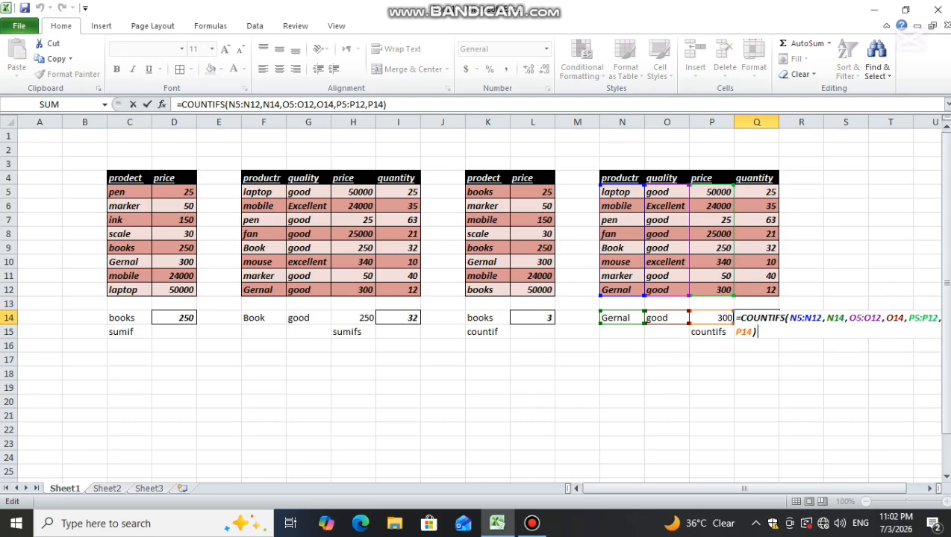
pyautogui.press('BackSpace')
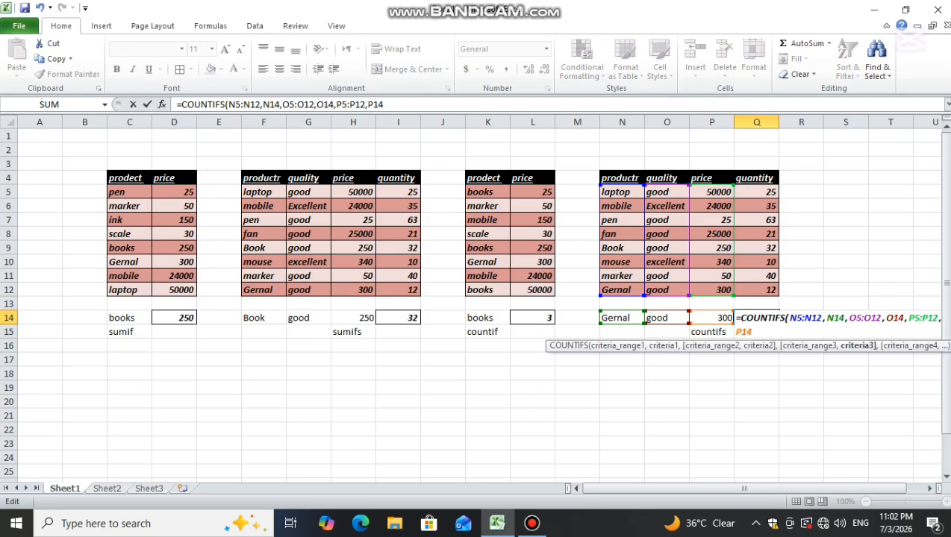
pyautogui.write(',')
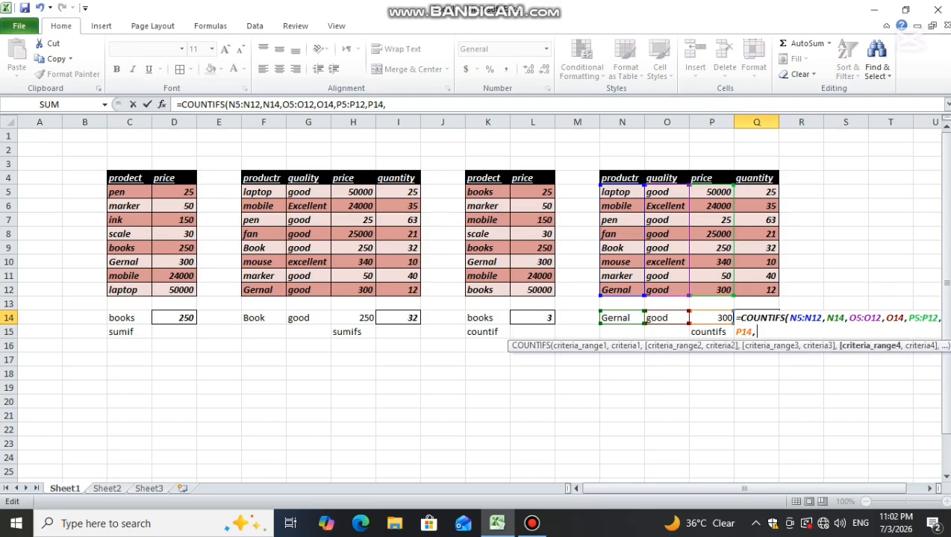
pyautogui.press('Return')
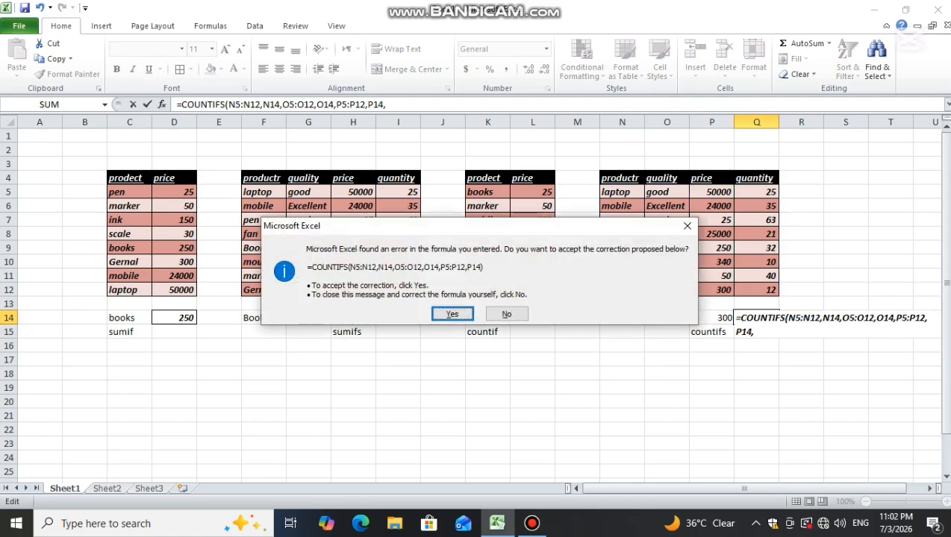
pyautogui.press('Return')
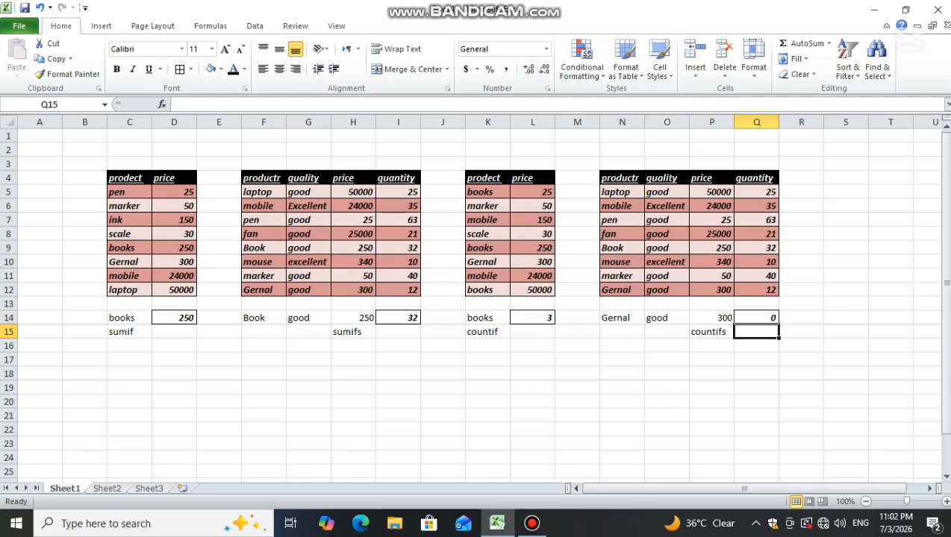
# - Clear the price and quality criteria in P14 and O14
pyautogui.press('Up')
pyautogui.press('Left')
pyautogui.press('BackSpace')
pyautogui.press('Left')
pyautogui.press('BackSpace')
pyautogui.press('Left')
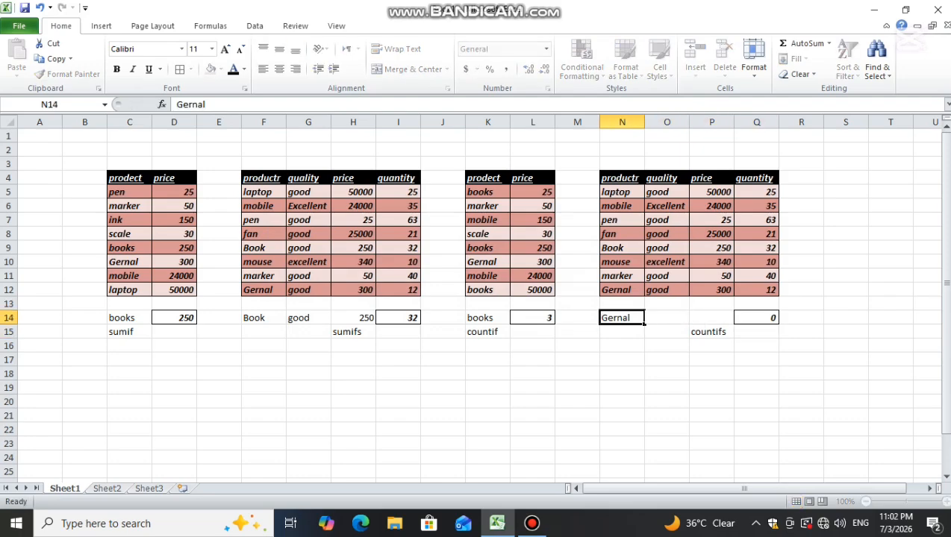
# - Set the COUNTIFS criteria to marker in N14, good in O14 and 50 in P14
pyautogui.press('BackSpace')
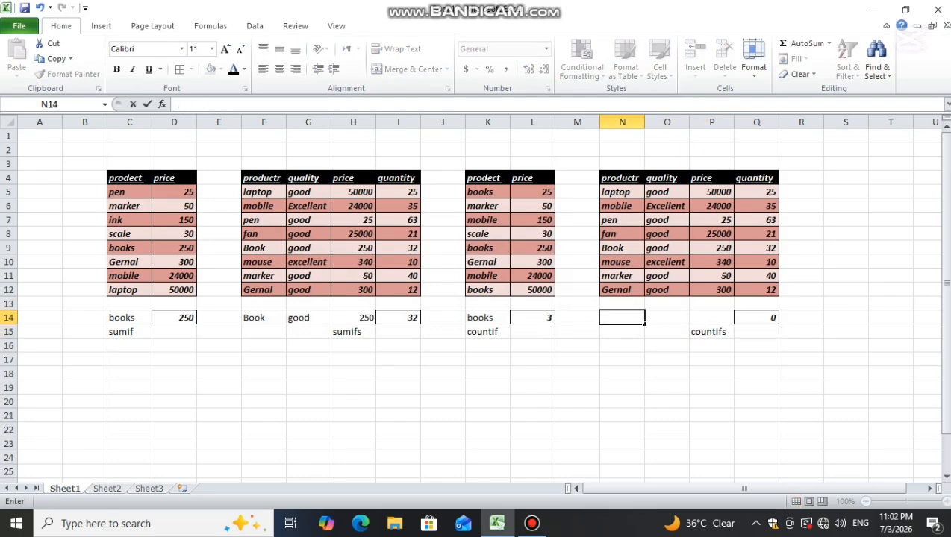
pyautogui.write('marker')
pyautogui.press('Return')
pyautogui.click(667, 318)
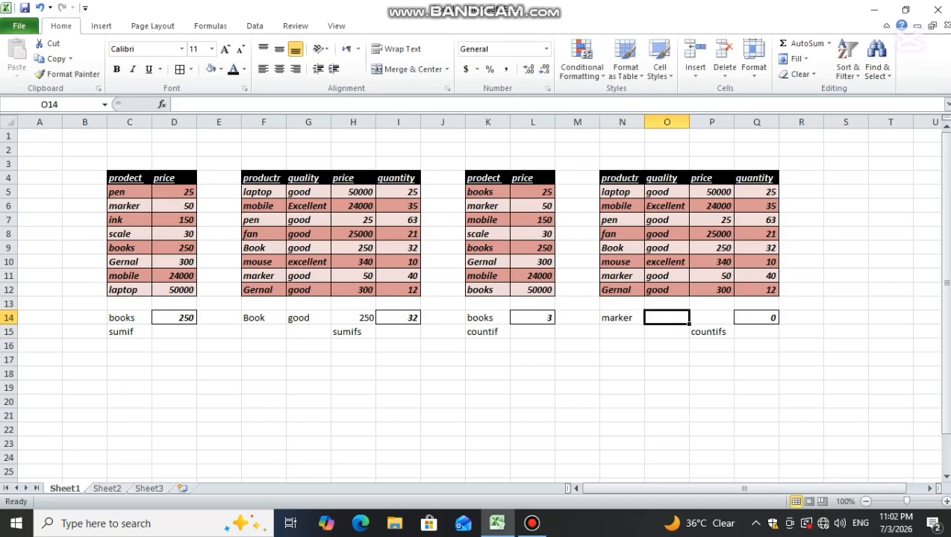
pyautogui.write('good')
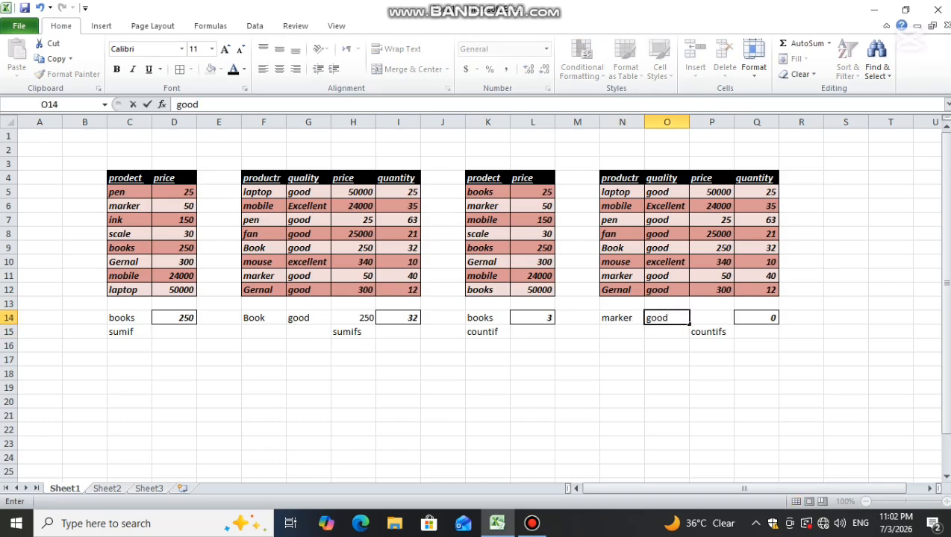
pyautogui.press('Tab')
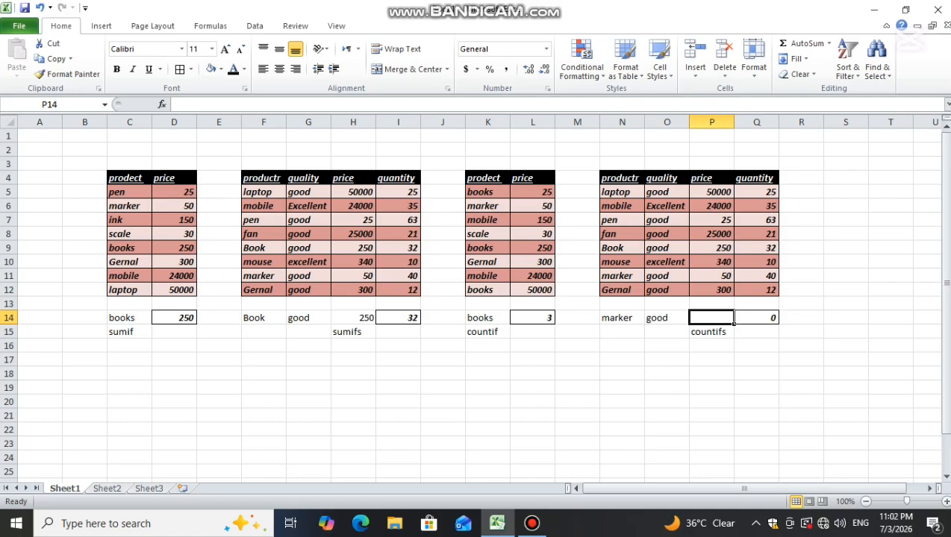
pyautogui.write('50')
pyautogui.press('Return')
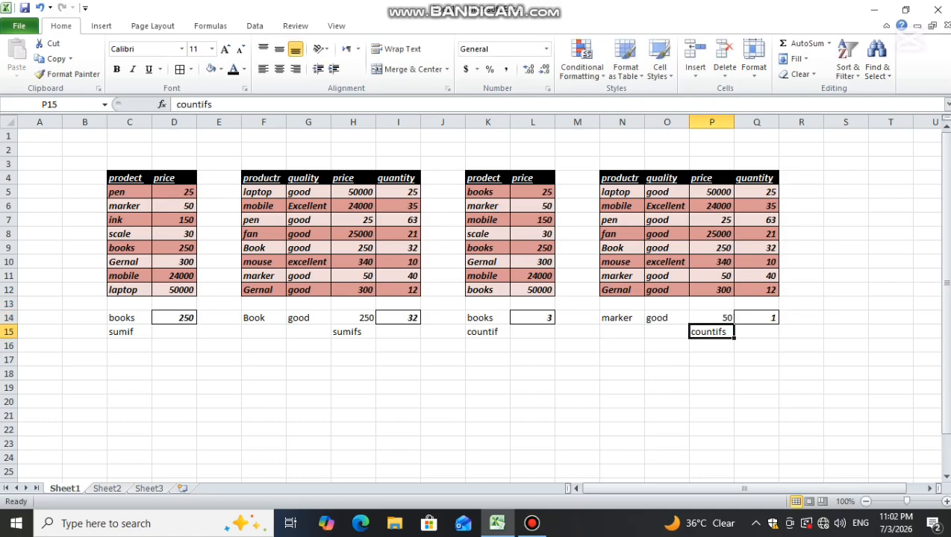
# - Clear all three COUNTIFS criteria cells, N14 to P14
pyautogui.press('Up')
pyautogui.press('BackSpace')
pyautogui.press('Left')
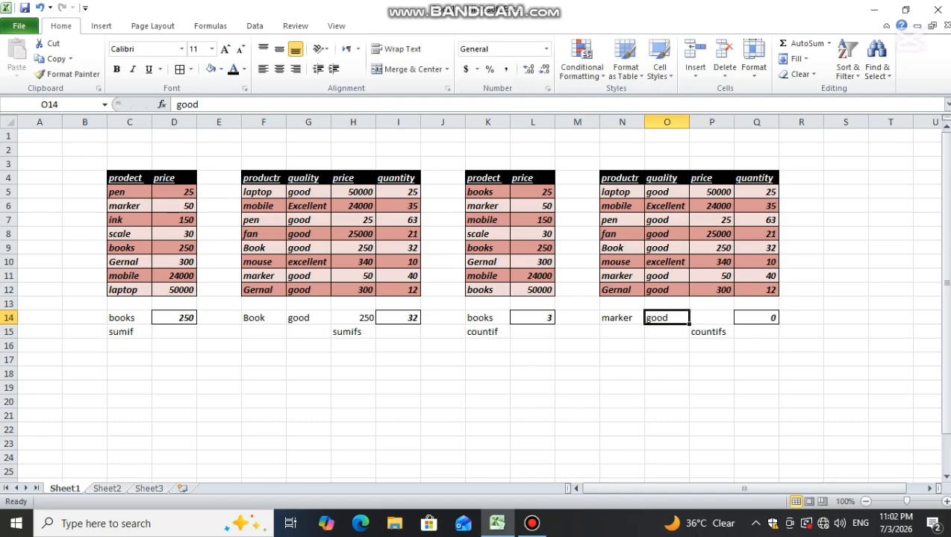
pyautogui.press('BackSpace')
pyautogui.press('Left')
pyautogui.press('BackSpace')
pyautogui.press('Left')
pyautogui.press('Right')
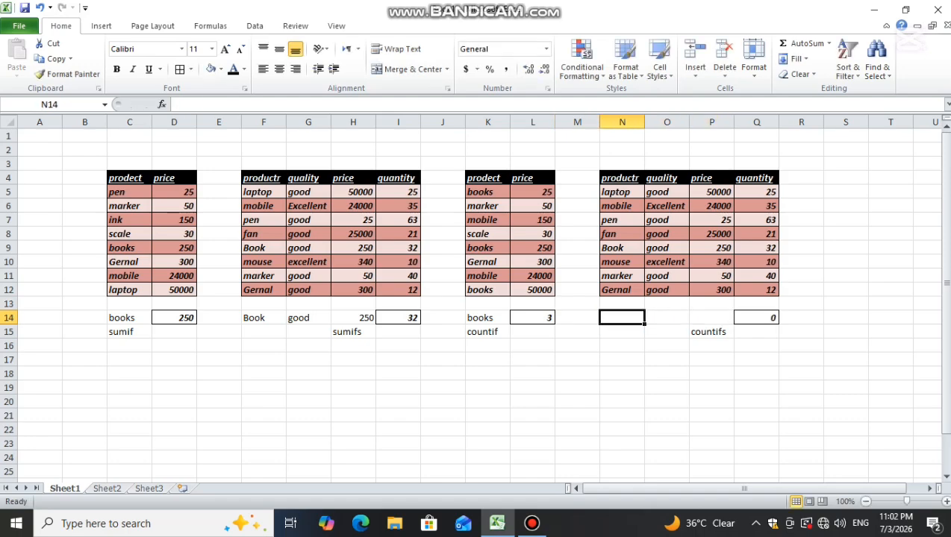
# - Enter gernal, good and 300 as the COUNTIFS criteria in N14, O14 and P14
pyautogui.write('gern')
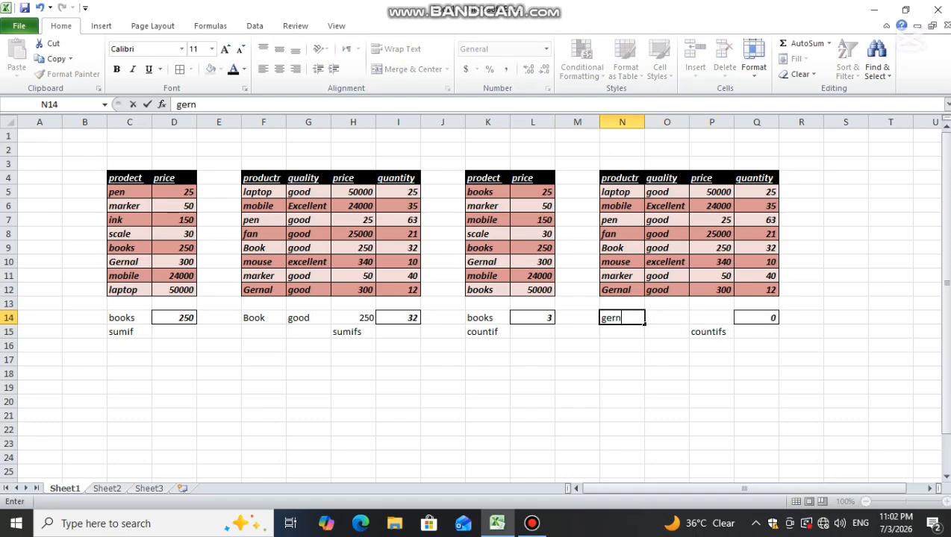
pyautogui.write('al')
pyautogui.press('Tab')
pyautogui.write('good')
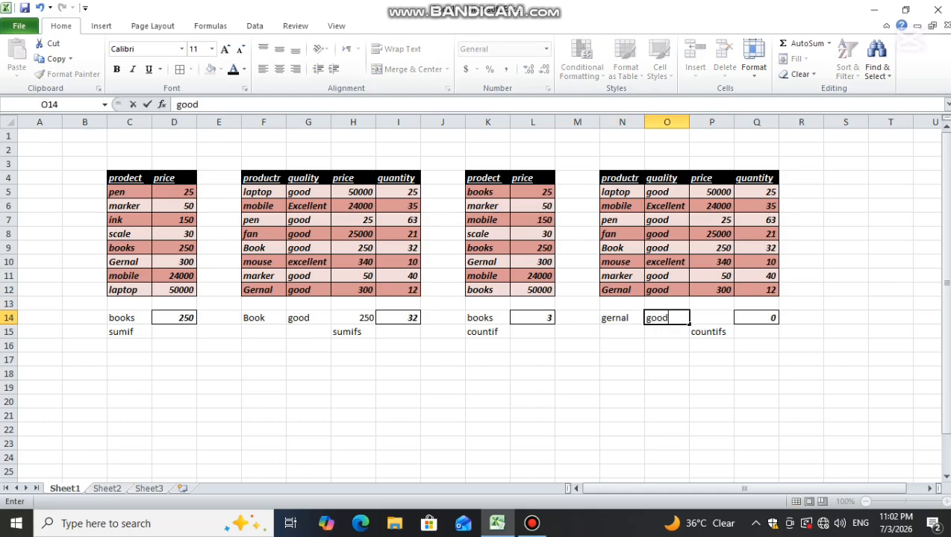
pyautogui.press('Tab')
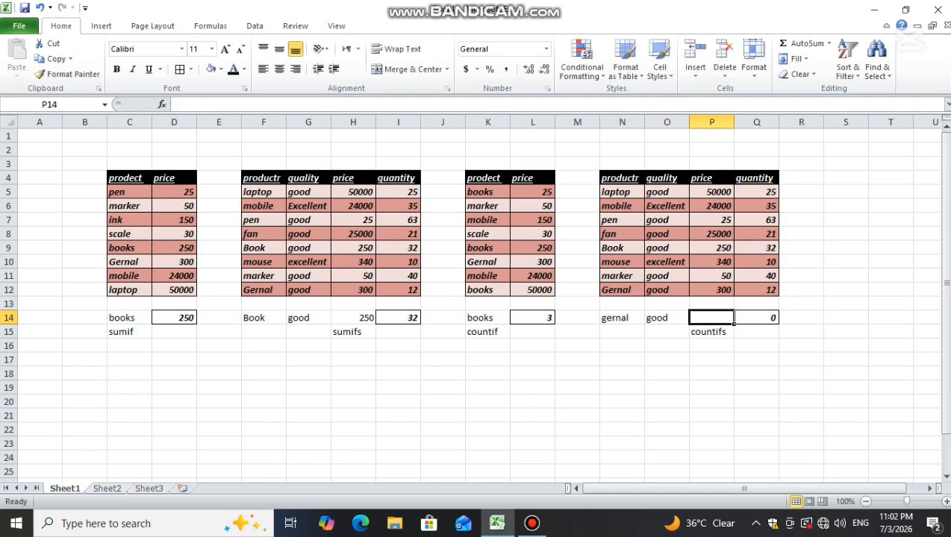
pyautogui.write('300')
pyautogui.press('Return')
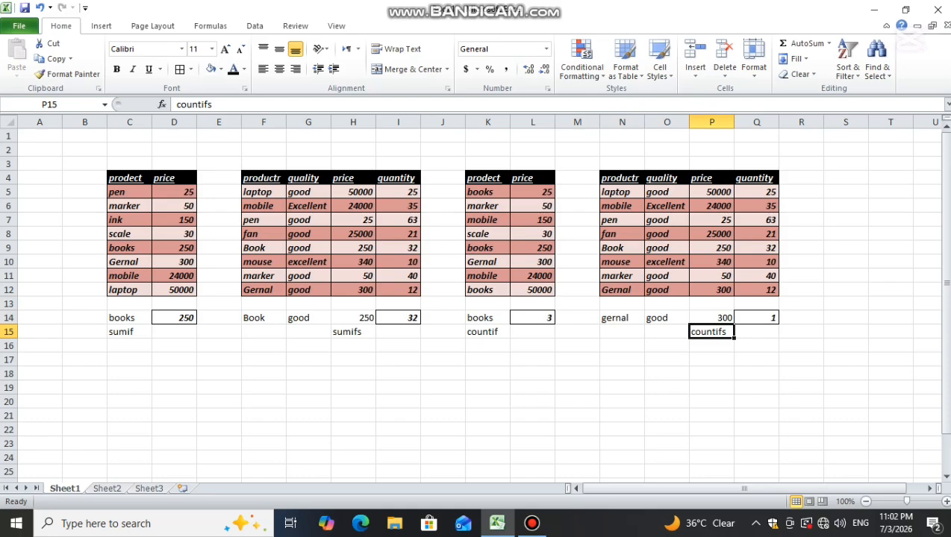
# - Replace the product name in N10 of the COUNTIFS table with Gernal
pyautogui.press('Left')
pyautogui.press('Up')
pyautogui.press('Up')
pyautogui.press('Left')
pyautogui.press('Up')
pyautogui.press('Up')
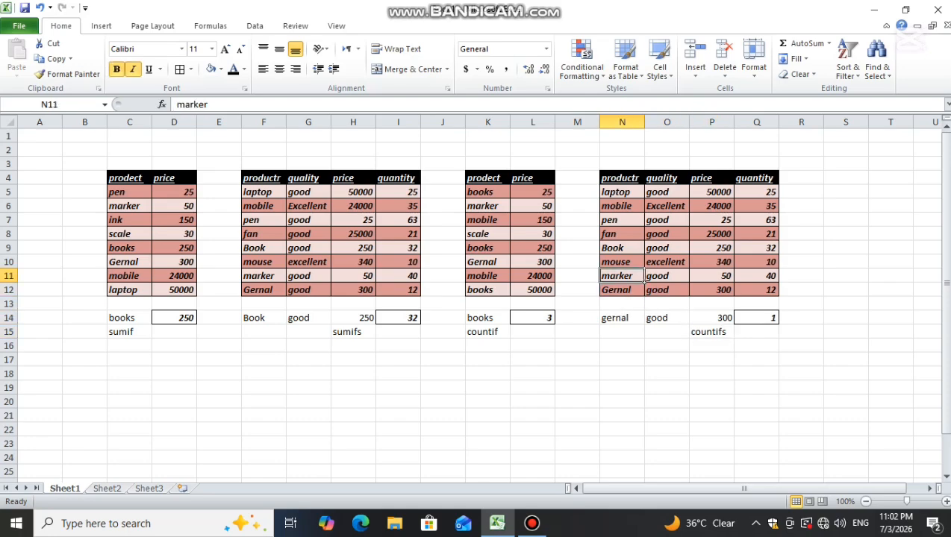
pyautogui.press('Up')
pyautogui.press('BackSpace')
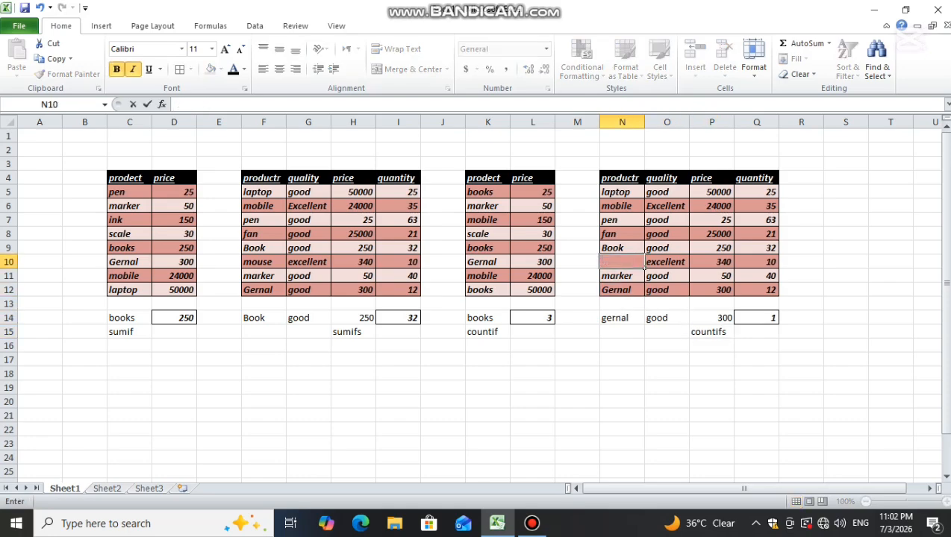
pyautogui.write('ge')
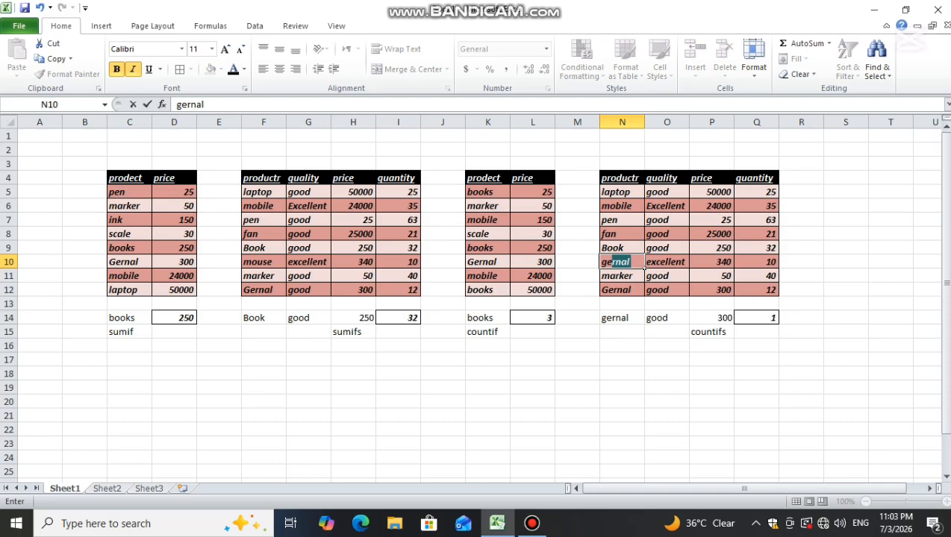
pyautogui.press('Return')
# - Set the quality in O10 to good and the price in P10 to 300
pyautogui.click(686, 266)
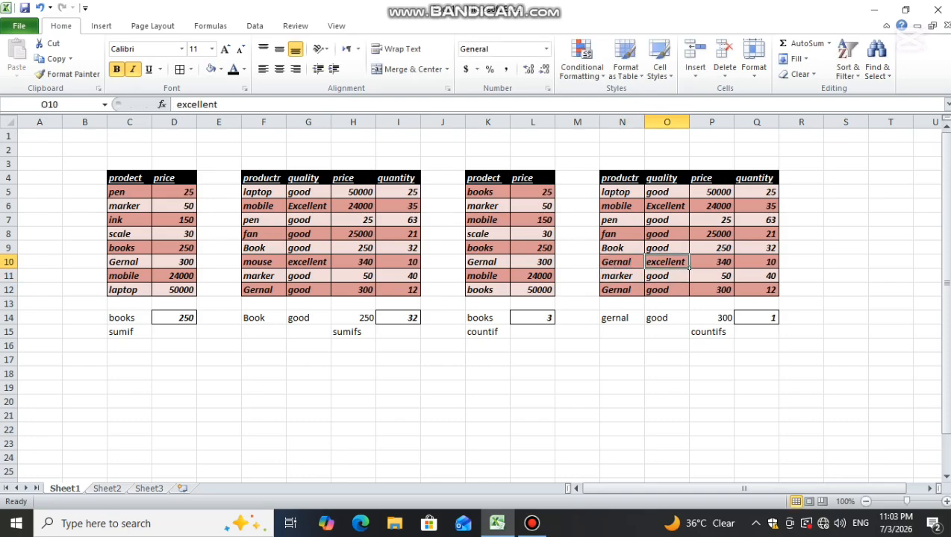
pyautogui.write('good')
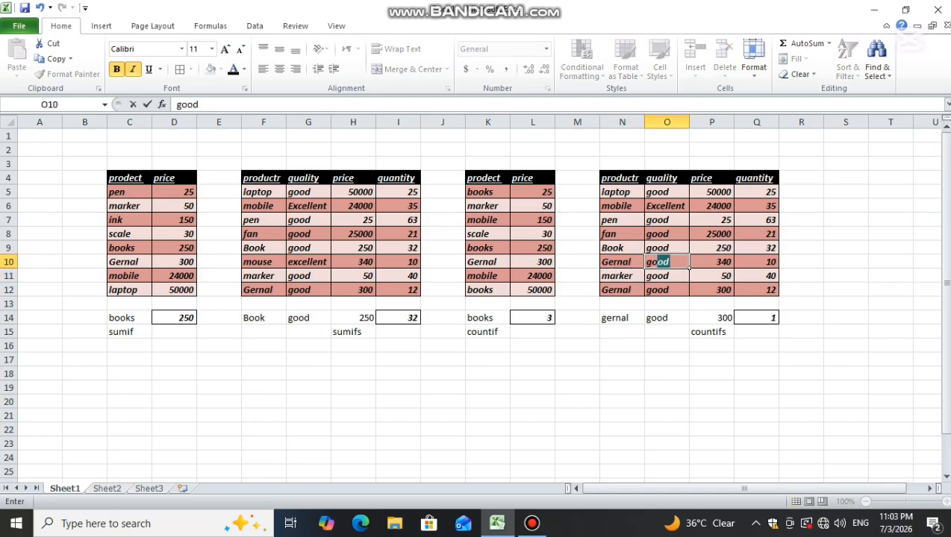
pyautogui.press('Return')
pyautogui.click(692, 276)
pyautogui.click(732, 264)
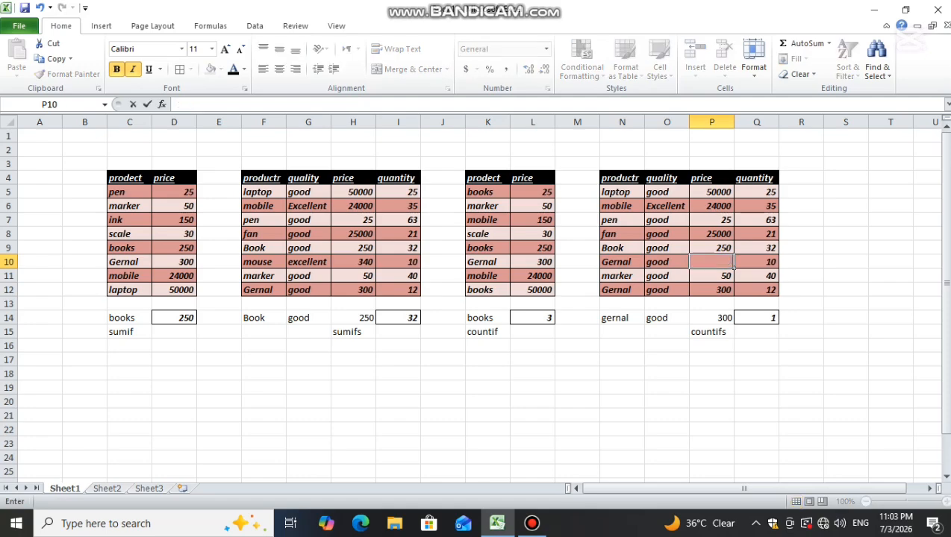
pyautogui.write('300')
pyautogui.press('Up')
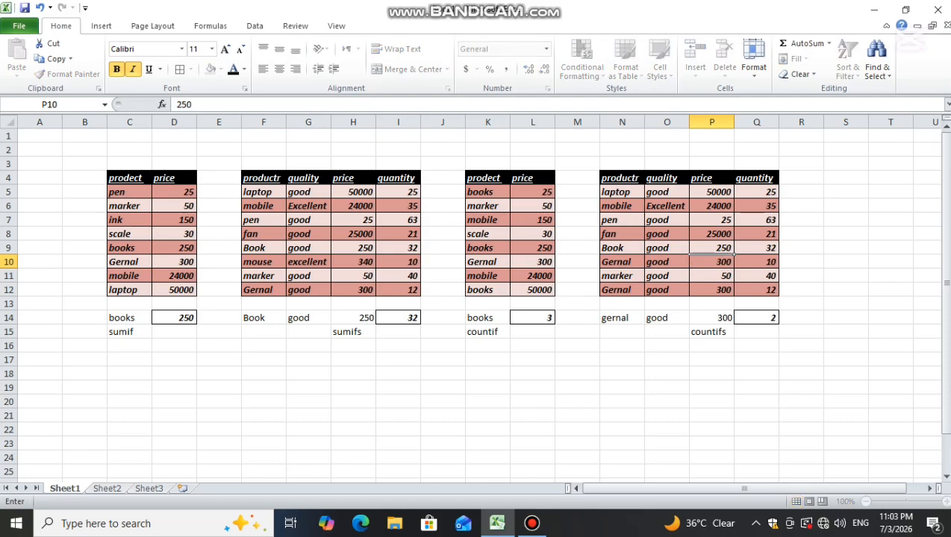
# - In row 8 of the COUNTIFS table, set the product name to germal and the price to 300
pyautogui.press('Left')
pyautogui.press('Left')
pyautogui.click(643, 239)
pyautogui.press('BackSpace')
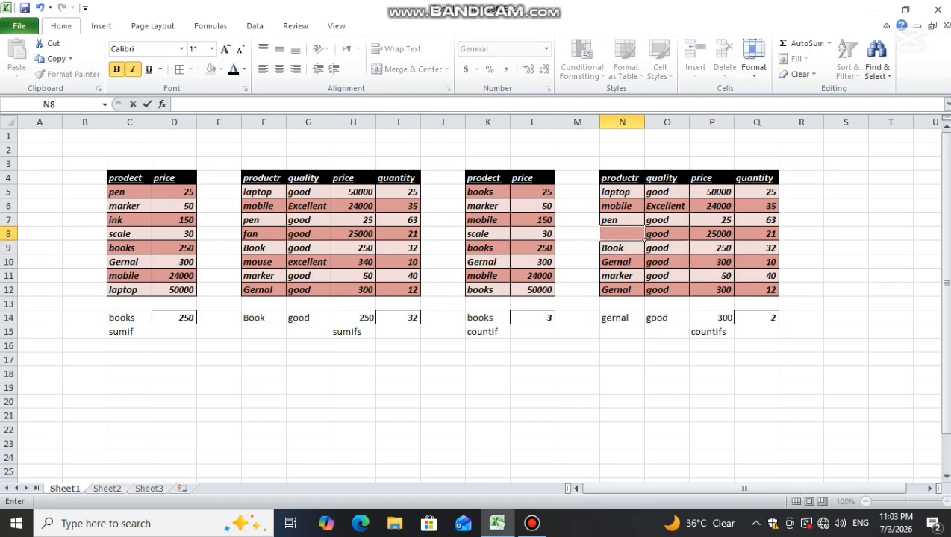
pyautogui.write('germal')
pyautogui.press('Tab')
pyautogui.press('Tab')
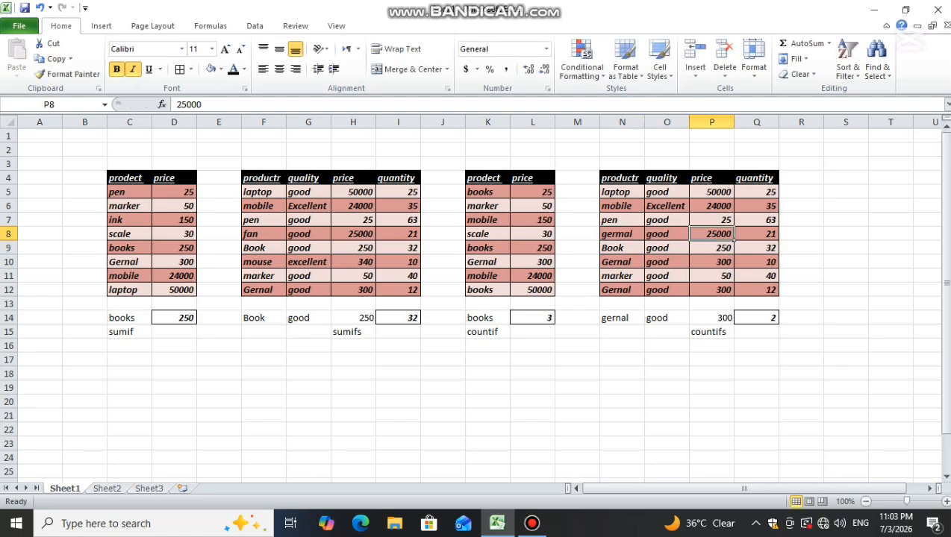
pyautogui.press('BackSpace')
pyautogui.write('300')
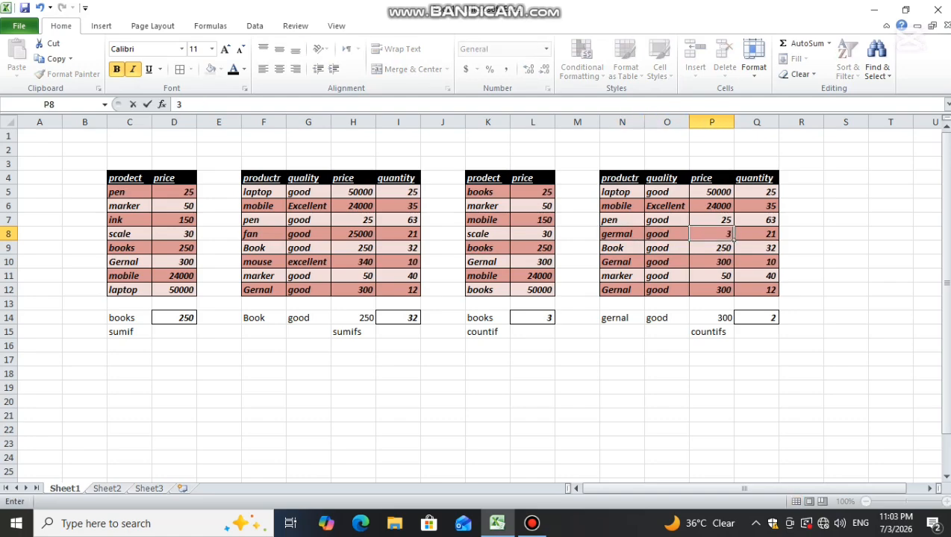
pyautogui.press('Return')
# - Clear the COUNTIFS criteria cells P14, O14 and N14
pyautogui.press('Down')
pyautogui.press('Down')
pyautogui.press('Down')
pyautogui.press('Down')
pyautogui.press('Down')
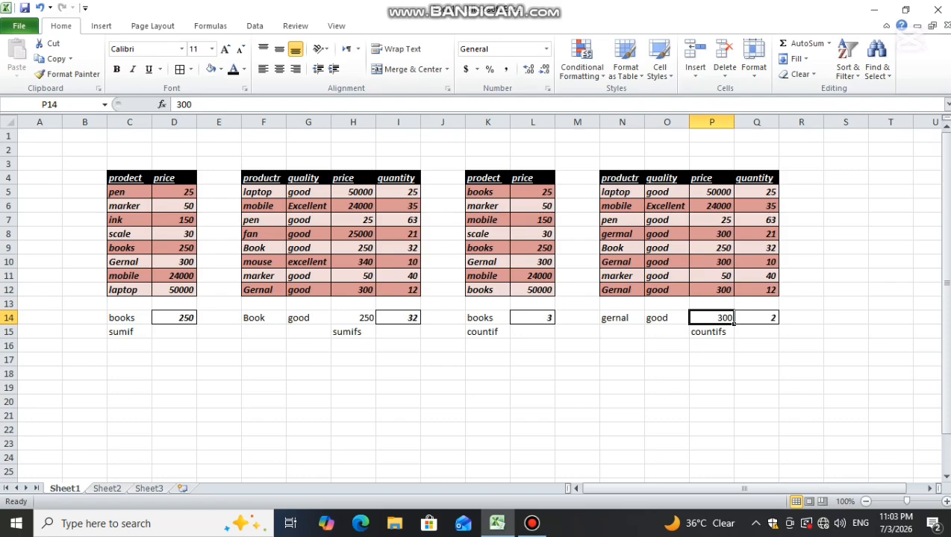
pyautogui.press('BackSpace')
pyautogui.press('Left')
pyautogui.press('BackSpace')
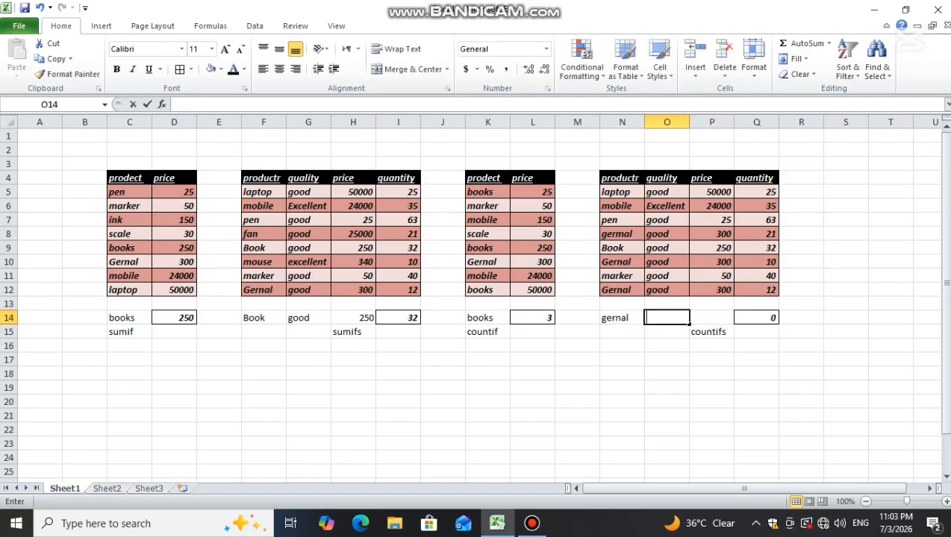
pyautogui.press('Left')
pyautogui.press('BackSpace')
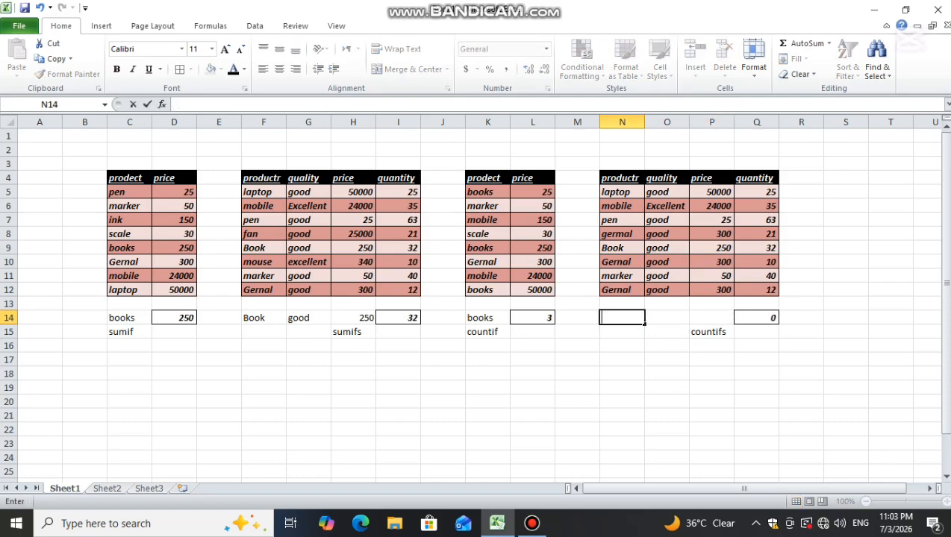
# - Re-enter gernal, good and 300 as the COUNTIFS criteria in N14, O14 and P14
pyautogui.write('gernal')
pyautogui.press('Right')
pyautogui.write('good')
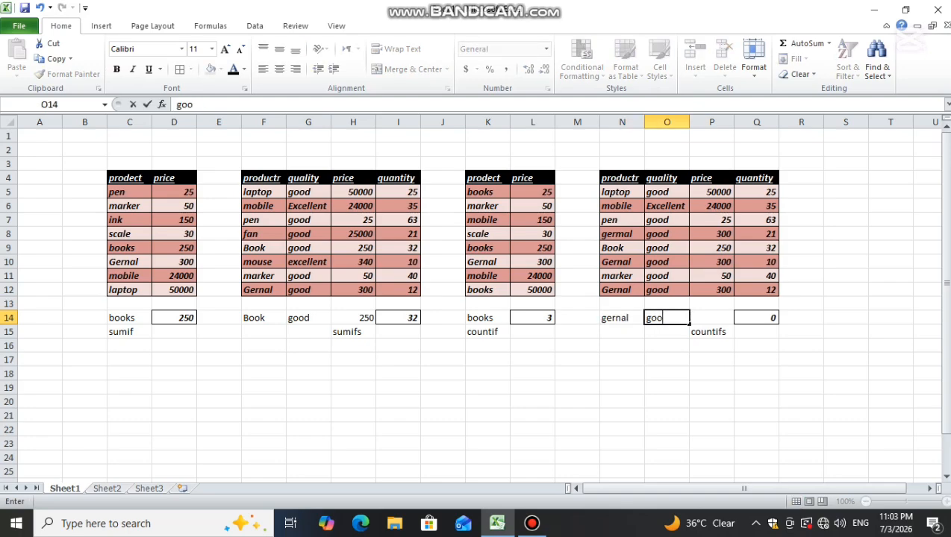
pyautogui.press('Right')
pyautogui.write('300')
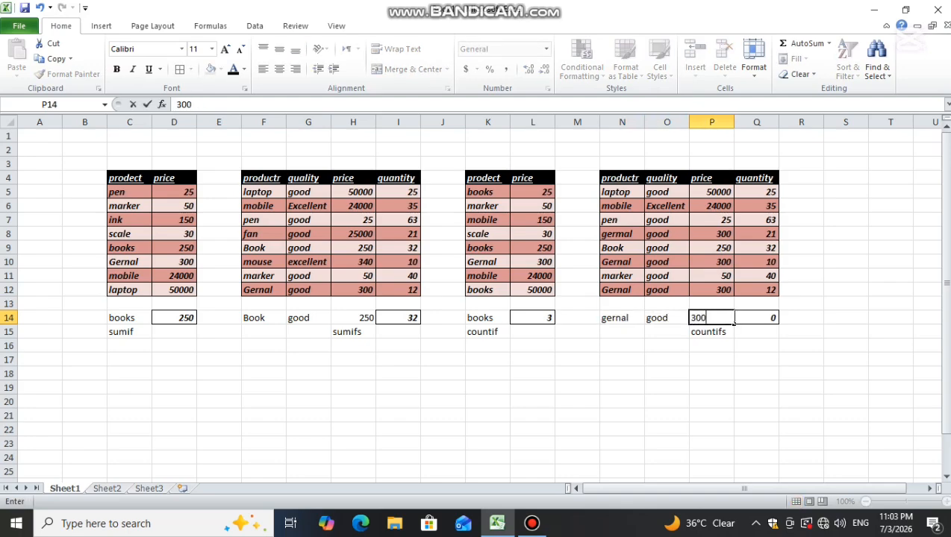
pyautogui.press('Return')
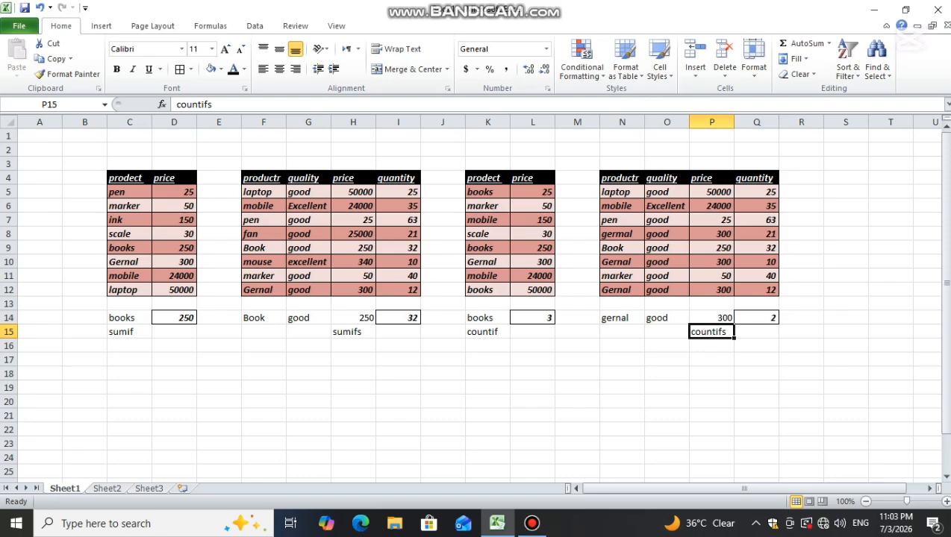
# - Correct the spelling of the product name in N8 to gernal and check the COUNTIFS result in Q14
pyautogui.click(712, 234)
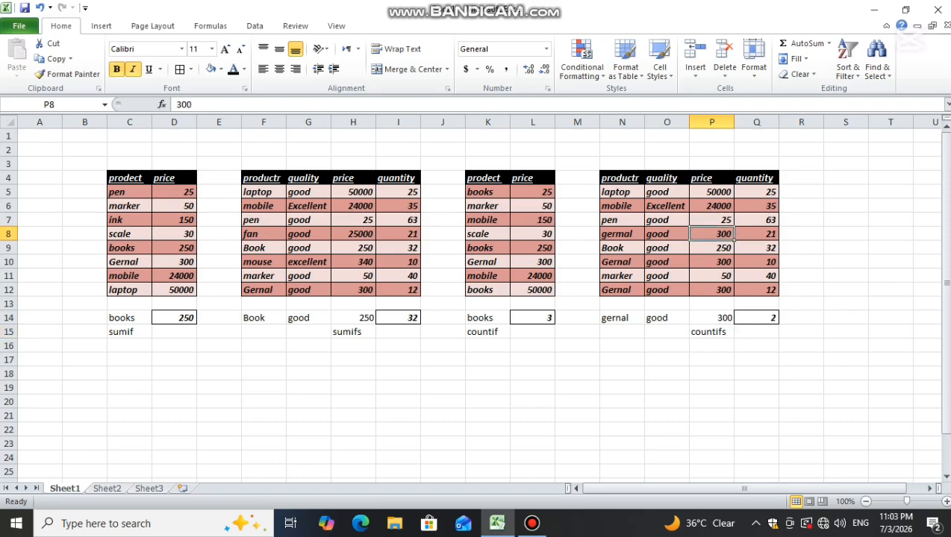
pyautogui.click(688, 236)
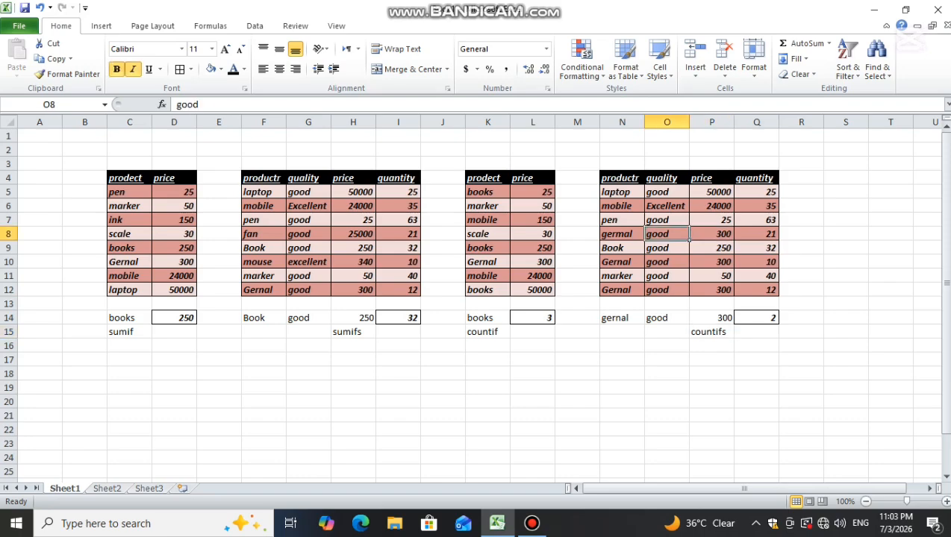
pyautogui.doubleClick(688, 235)
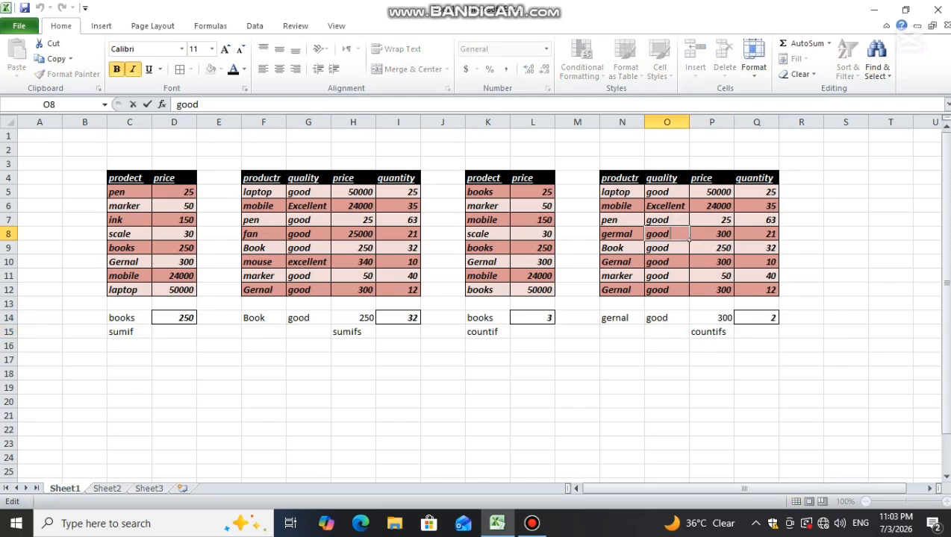
pyautogui.doubleClick(624, 233)
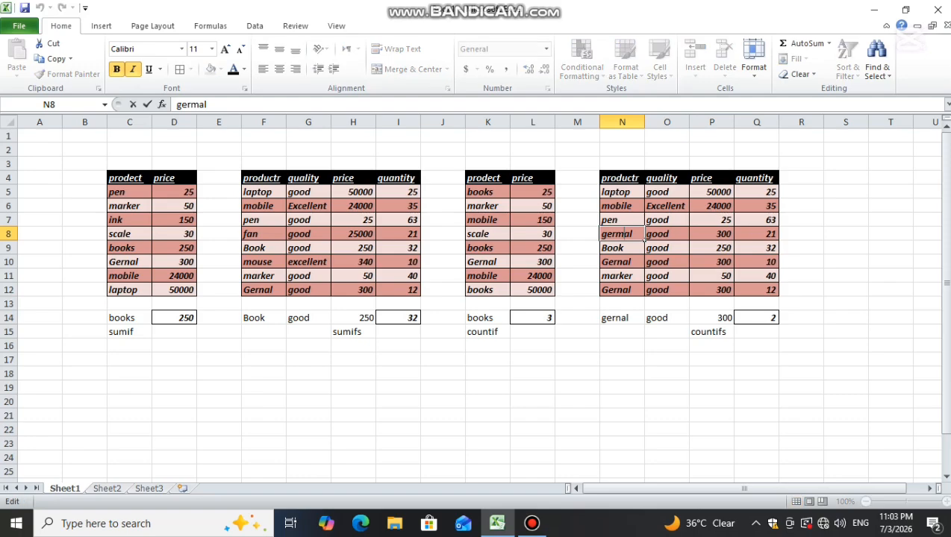
pyautogui.press('BackSpace')
pyautogui.write('n')
pyautogui.press('Return')
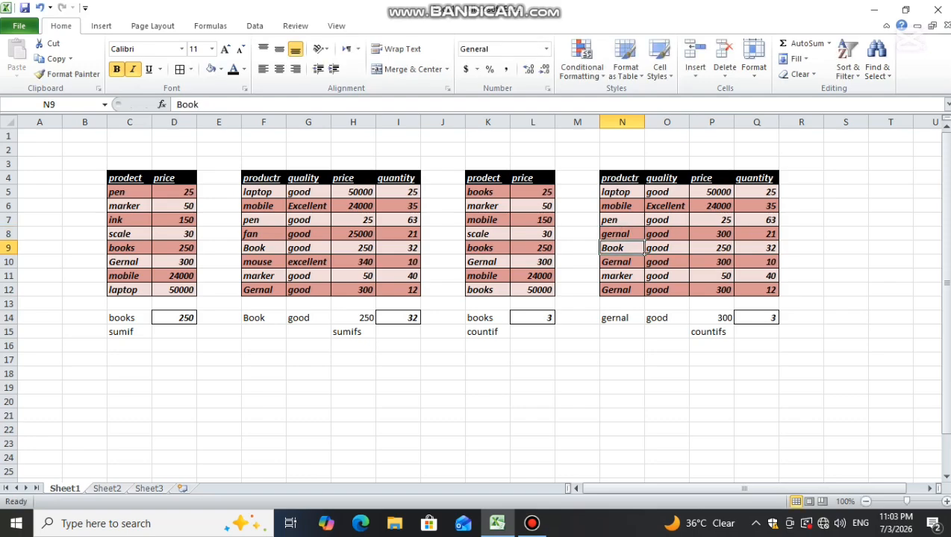
pyautogui.click(757, 318)
pyautogui.click(711, 387)
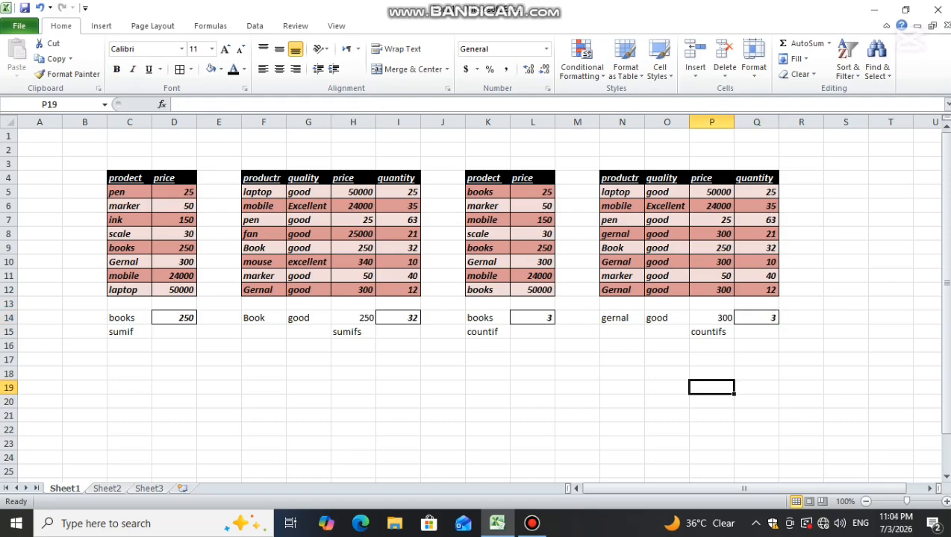
# - Merge and center the blank range G18:N23 below the tables
pyautogui.doubleClick(308, 374)
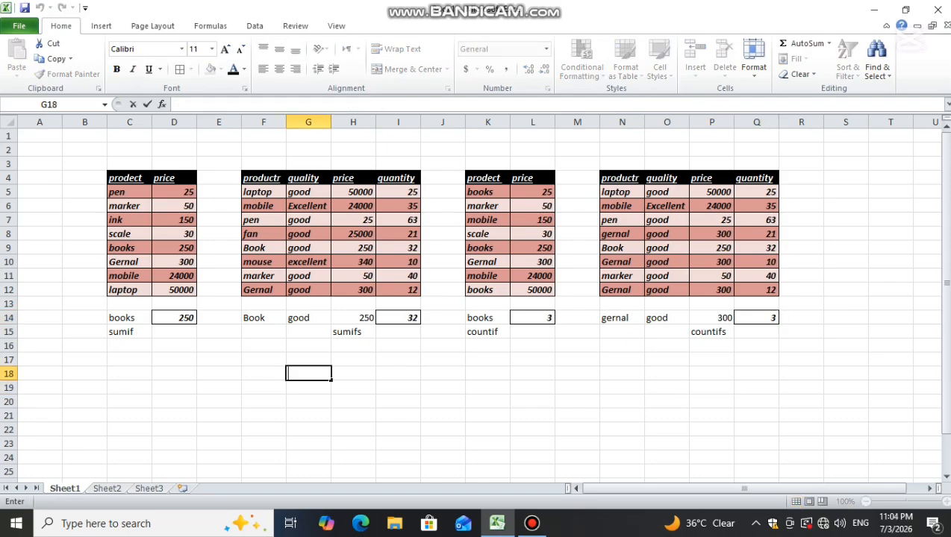
pyautogui.moveTo(308, 374); pyautogui.dragTo(622, 444)
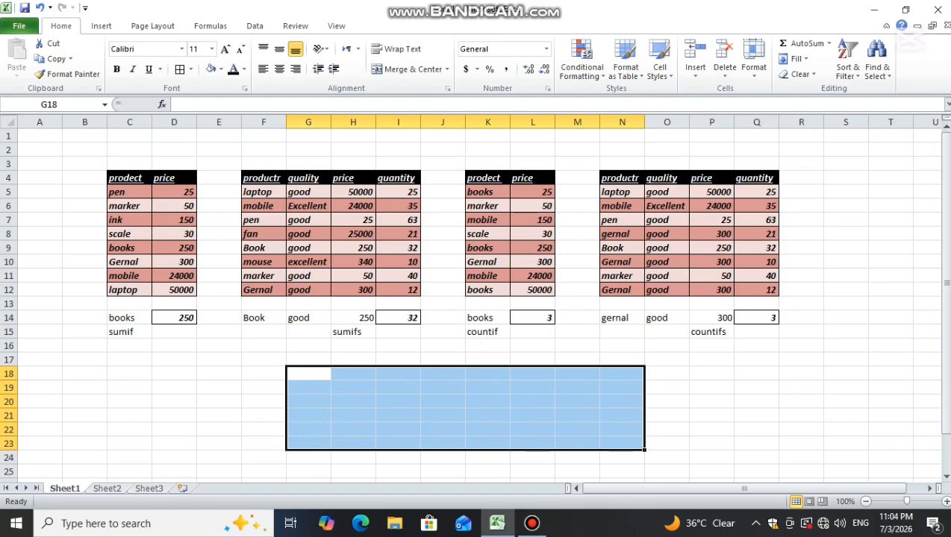
pyautogui.click(409, 69)
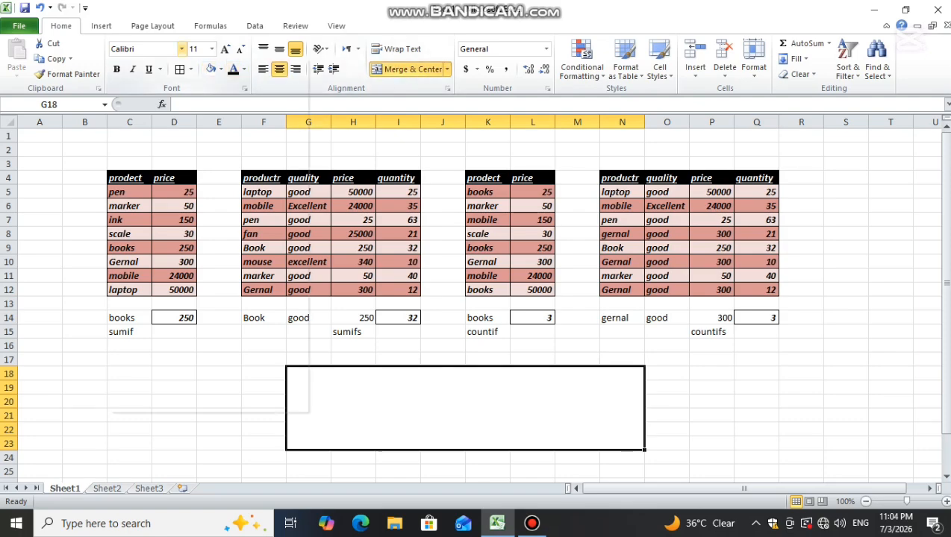
# - Format the merged cell G18 with the Arial Black font at size 48, in bold and italic
pyautogui.click(182, 48)
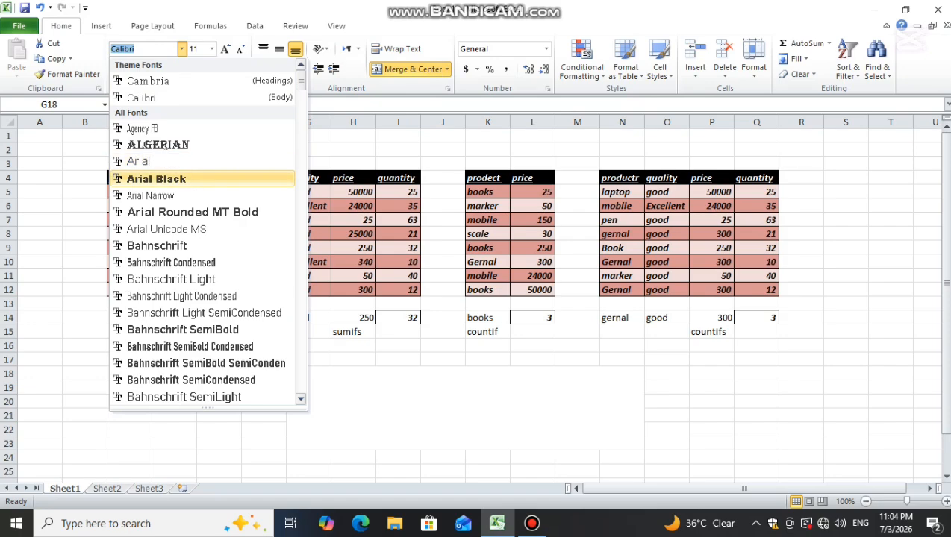
pyautogui.click(156, 178)
pyautogui.click(224, 48)
pyautogui.click(224, 49)
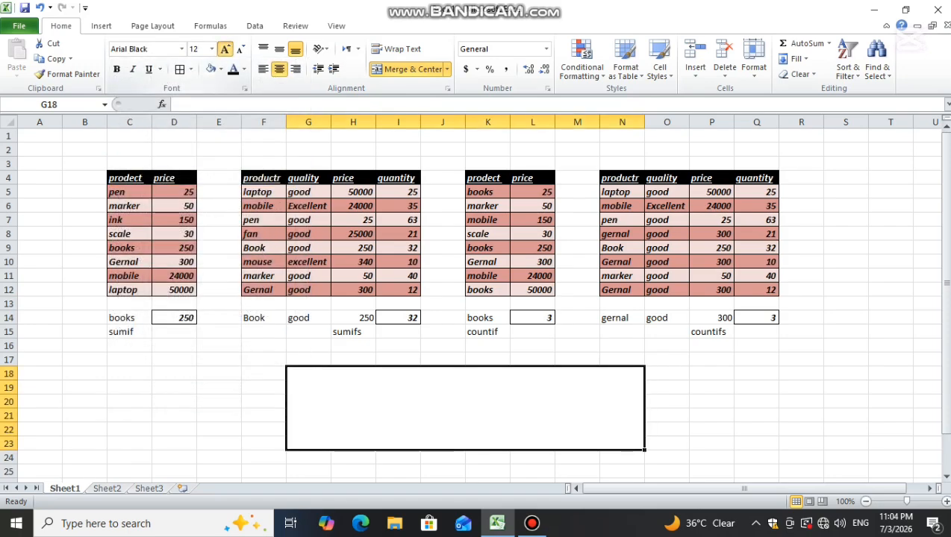
pyautogui.click(225, 49)
pyautogui.click(225, 48)
pyautogui.click(224, 48)
pyautogui.click(225, 49)
pyautogui.click(225, 48)
pyautogui.click(224, 49)
pyautogui.click(224, 49)
pyautogui.click(224, 49)
pyautogui.click(224, 49)
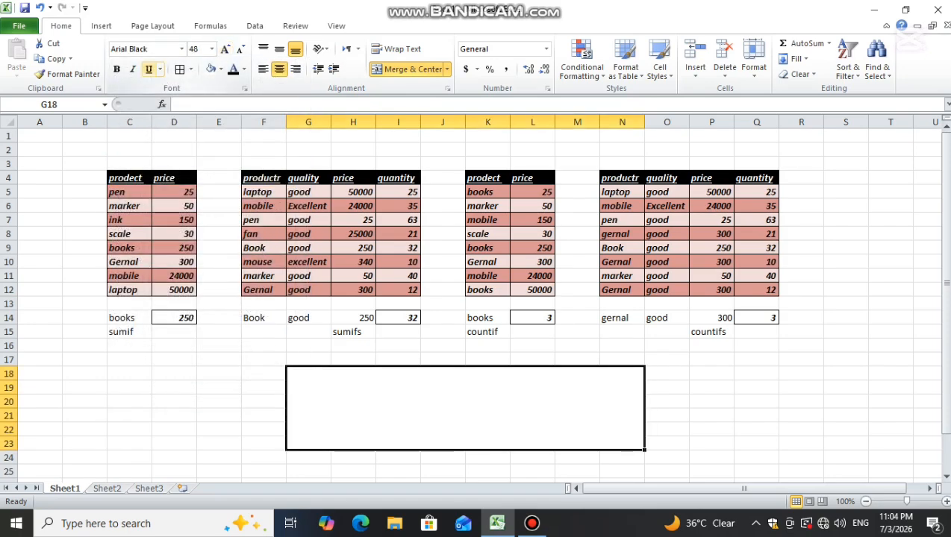
pyautogui.click(116, 70)
pyautogui.click(133, 70)
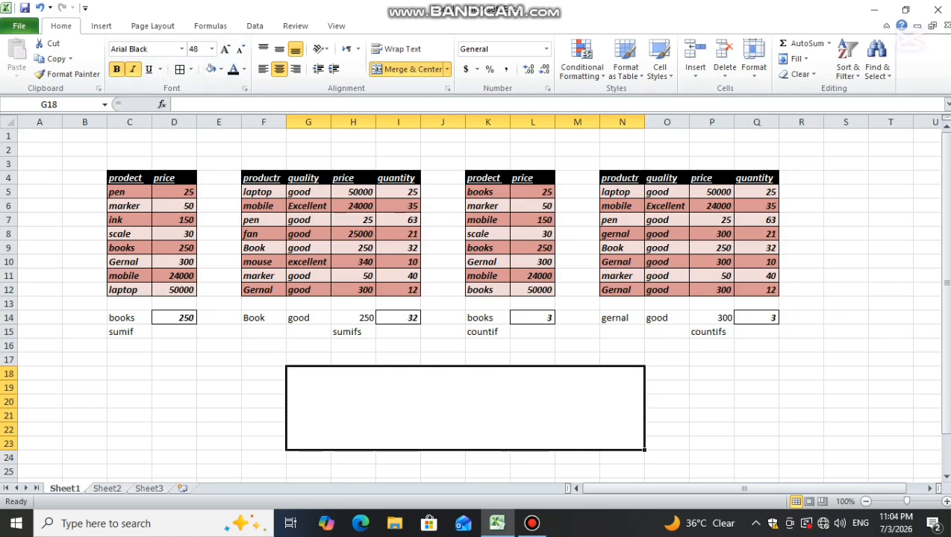
# - Enter the closing message "like and folow pleace" in the merged cell G18
pyautogui.doubleClick(466, 408)
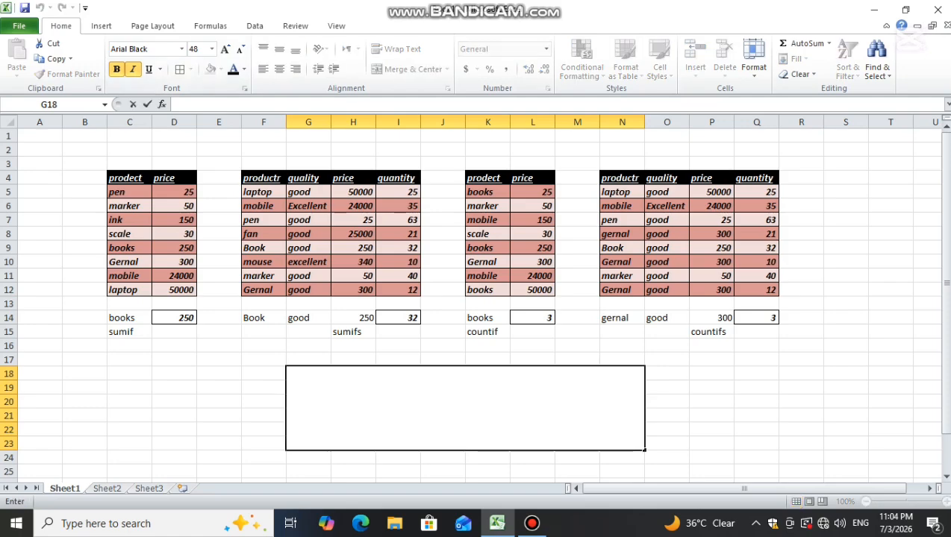
pyautogui.write('lik')
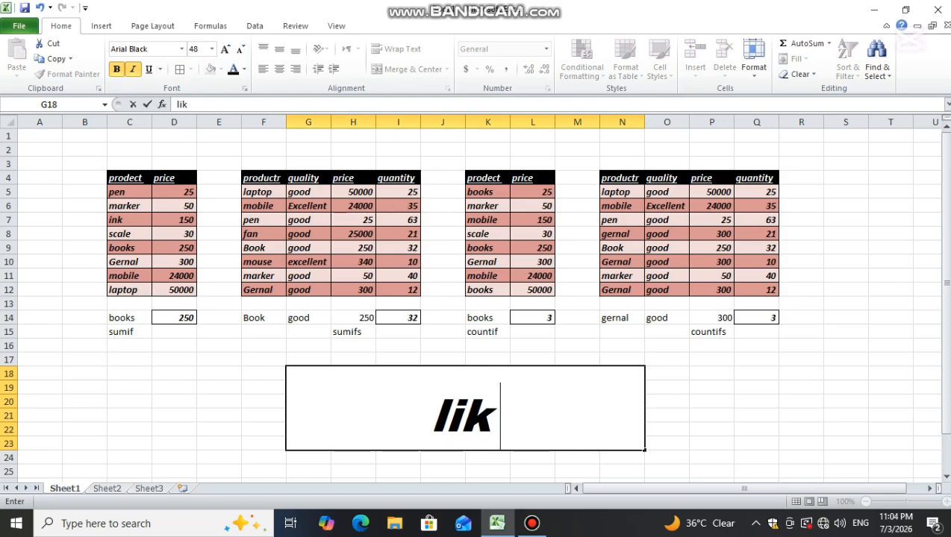
pyautogui.write('e an')
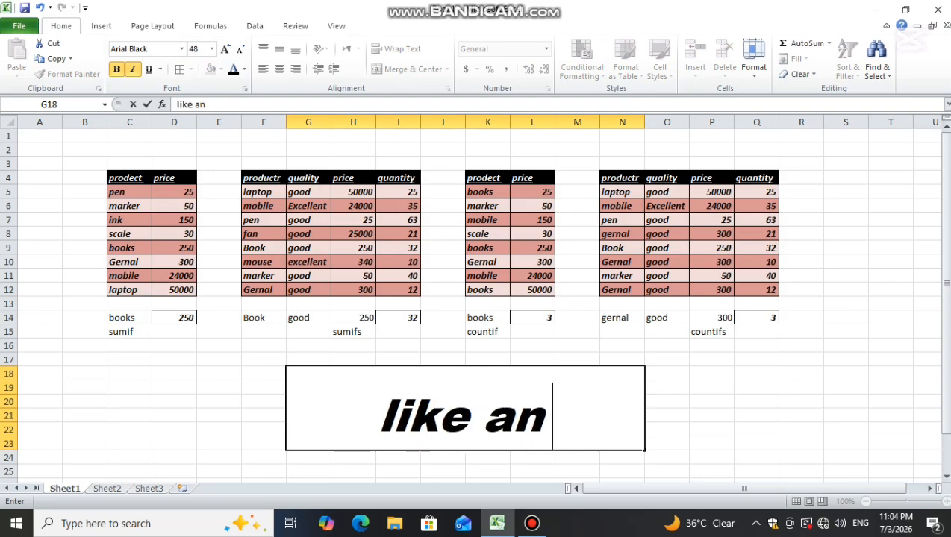
pyautogui.write('d foloe')
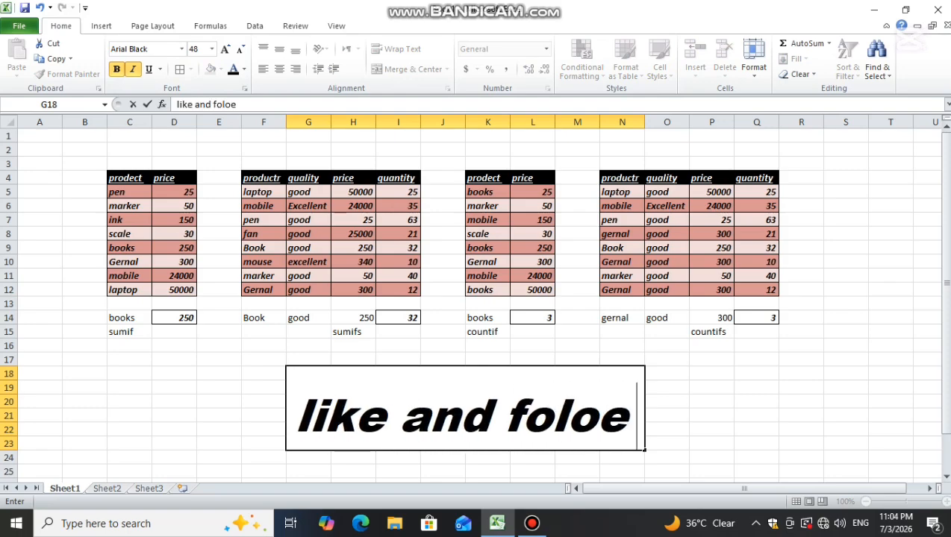
pyautogui.press('BackSpace')
pyautogui.write('w')
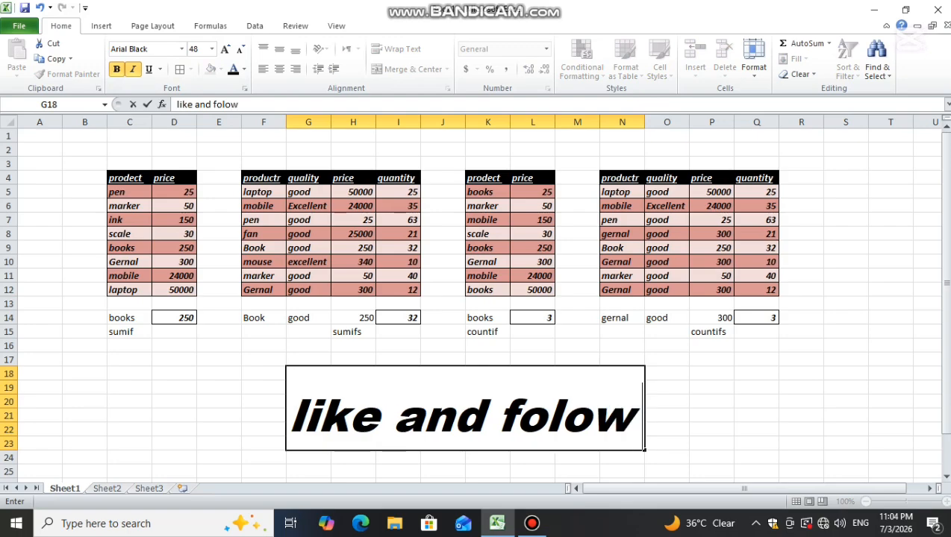
pyautogui.write(' p')
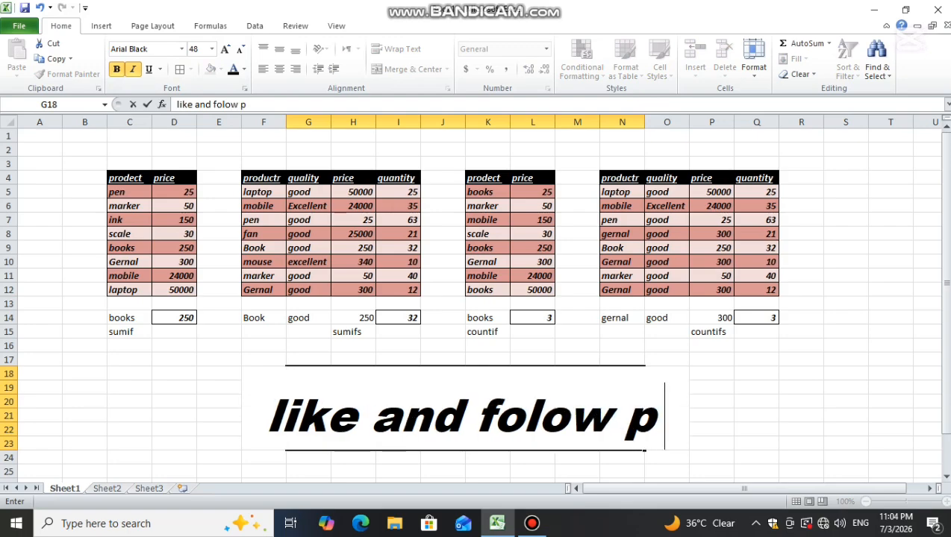
pyautogui.write('le')
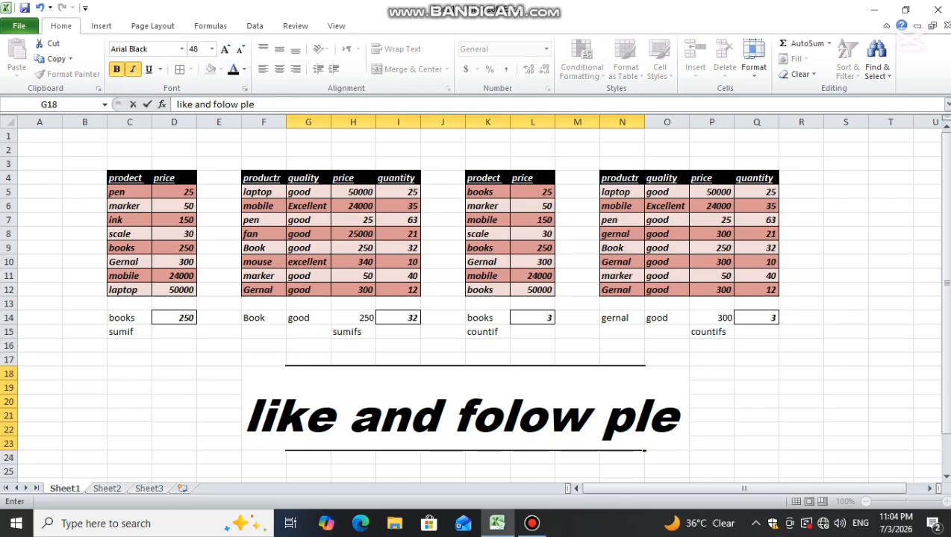
pyautogui.write('ace')
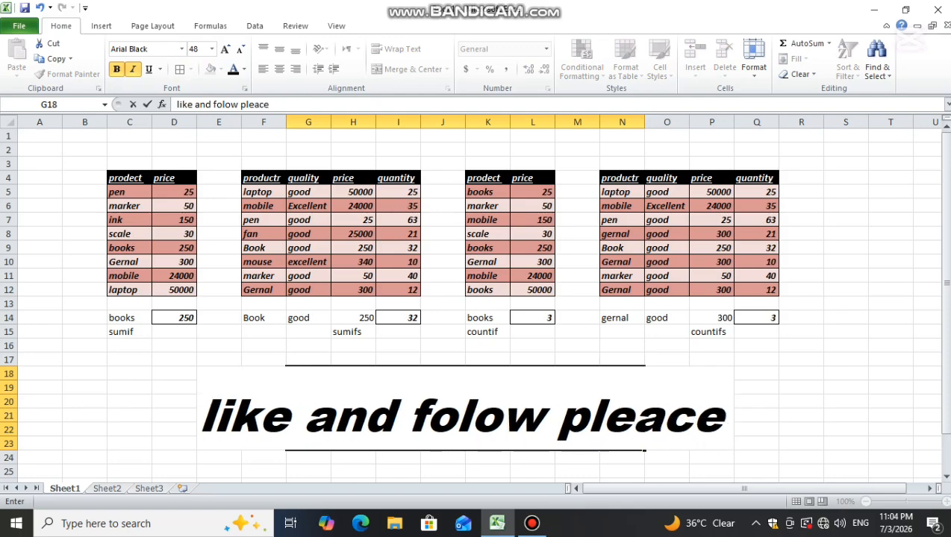